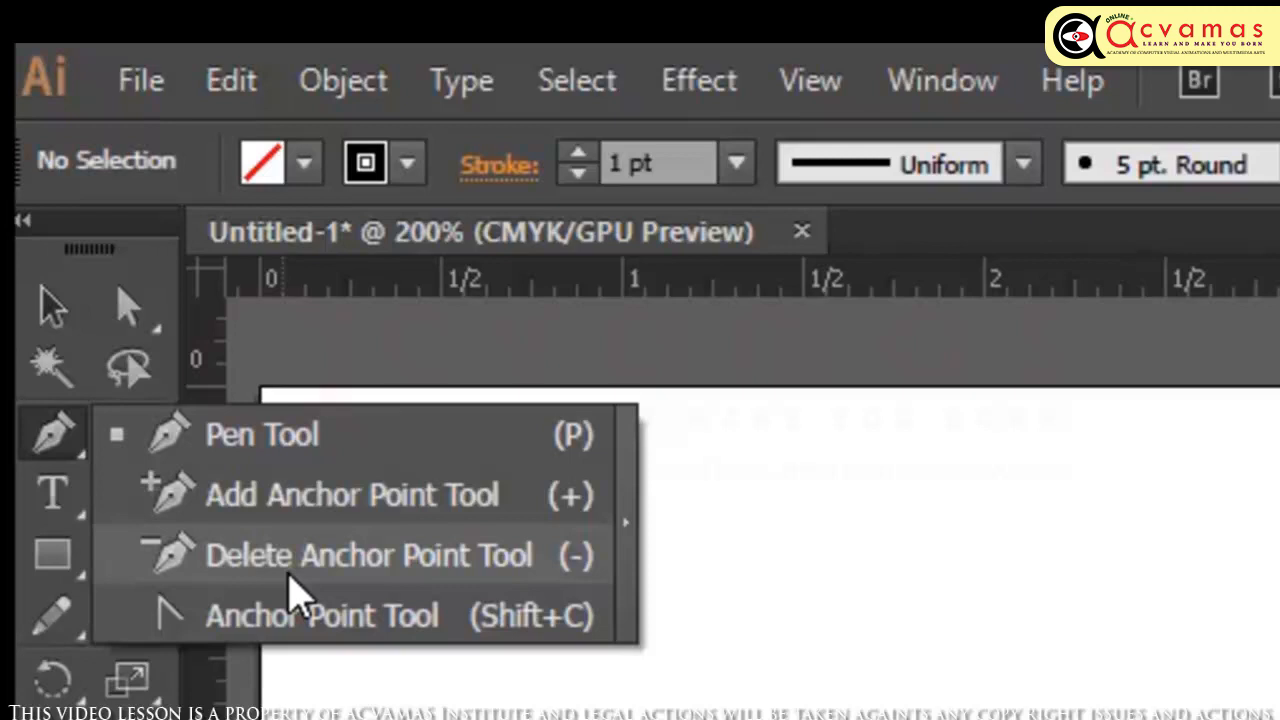
Step: Draw a rectangle about 4.56 in wide and 2.19 in high on the upper part of the artboard
{"action": "left_click", "coordinate": [71, 441]}
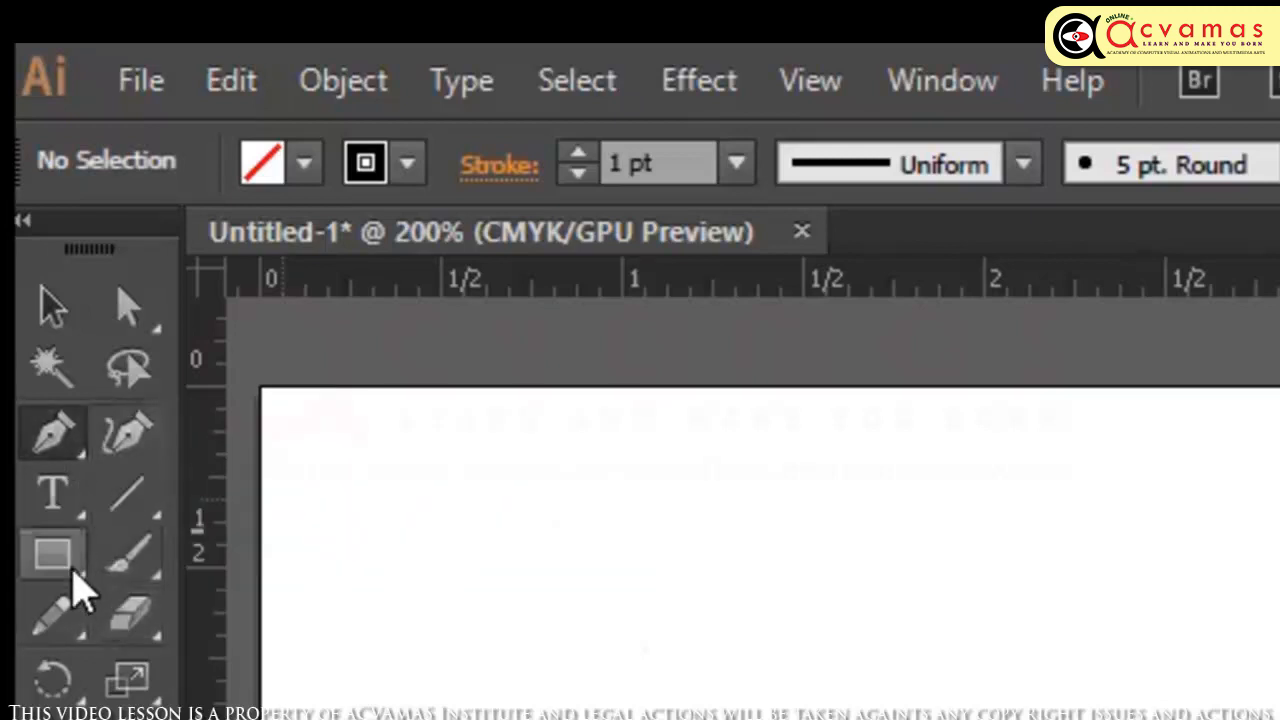
{"action": "left_click_drag", "start_coordinate": [57, 557], "coordinate": [268, 564]}
{"action": "left_click_drag", "start_coordinate": [205, 432], "coordinate": [205, 432]}
{"action": "left_click_drag", "start_coordinate": [728, 518], "coordinate": [911, 719]}
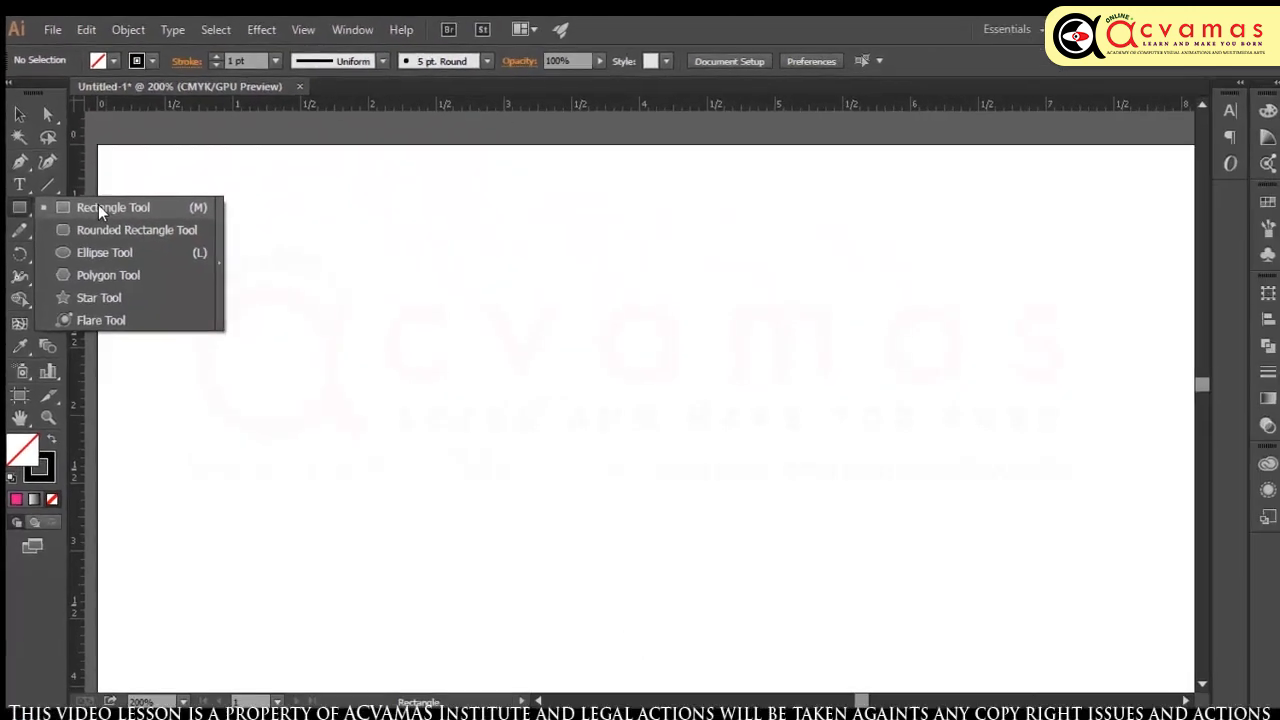
{"action": "left_click_drag", "start_coordinate": [822, 437], "coordinate": [971, 549]}
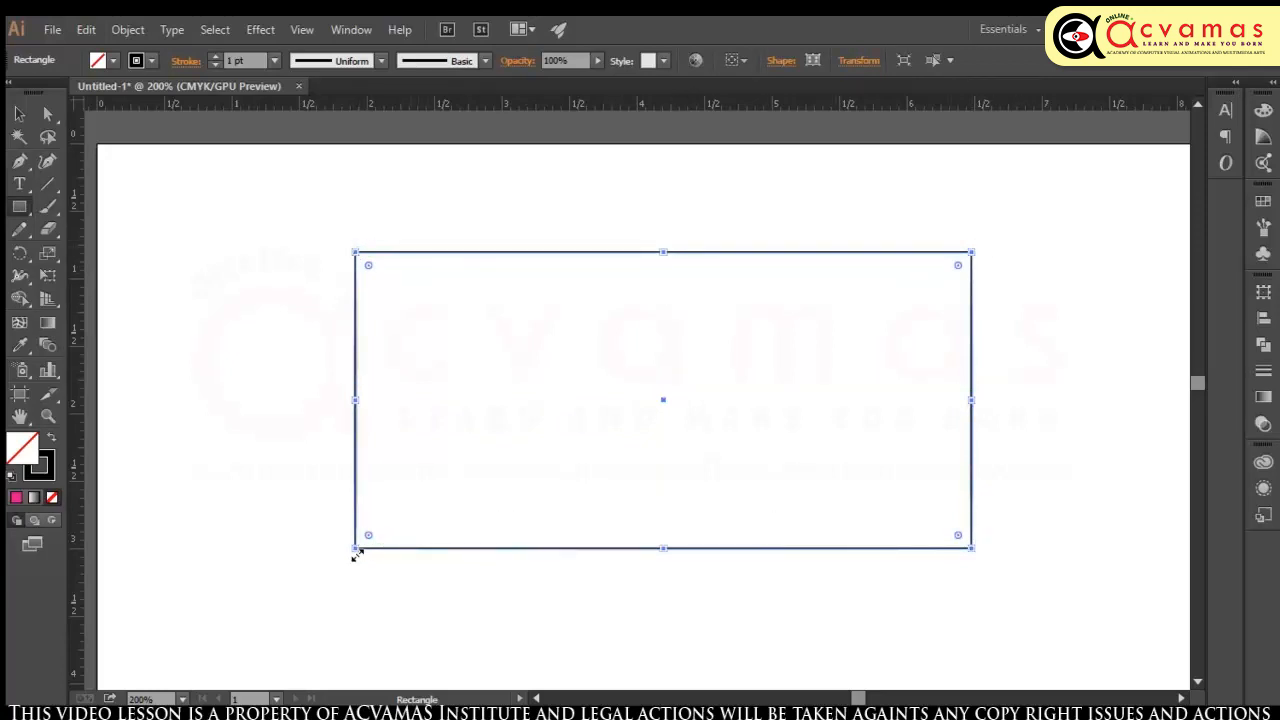
Step: With the Add Anchor Point tool, add points on the rectangle's top edge at about X 2.69 in, at X 5.34 in and between these two
{"action": "left_click", "coordinate": [21, 162]}
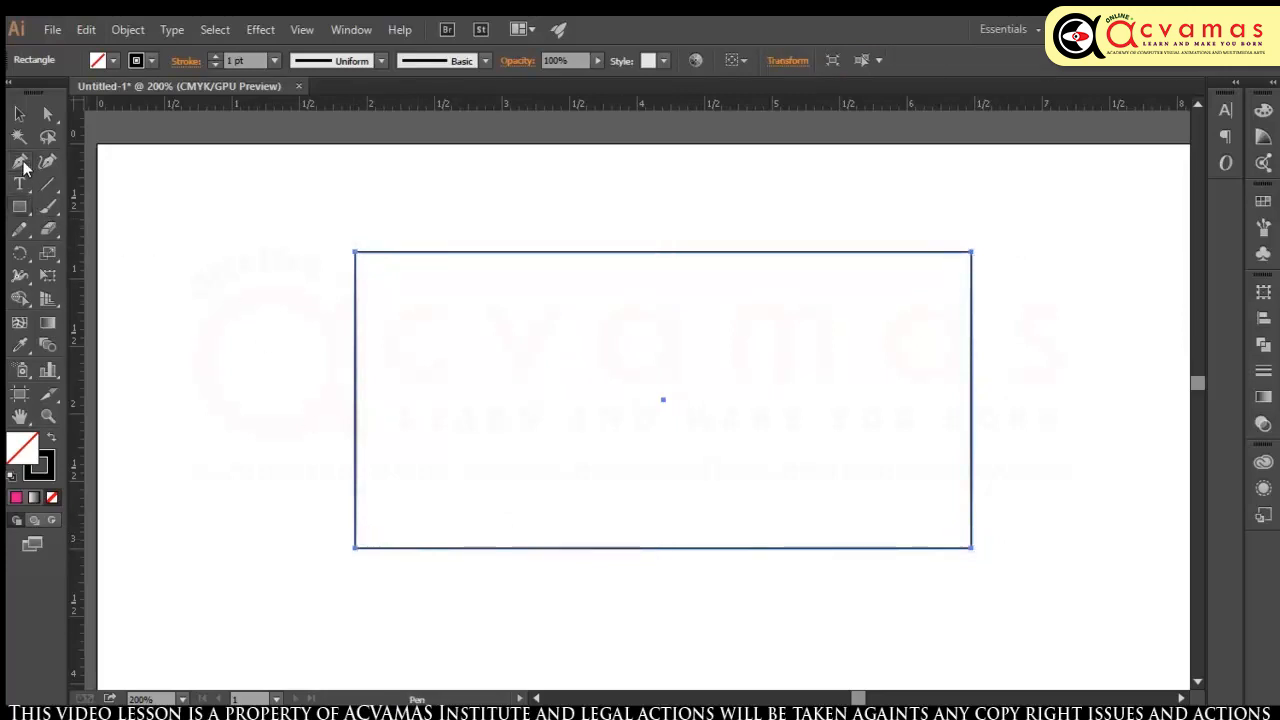
{"action": "left_click_drag", "start_coordinate": [23, 161], "coordinate": [96, 185]}
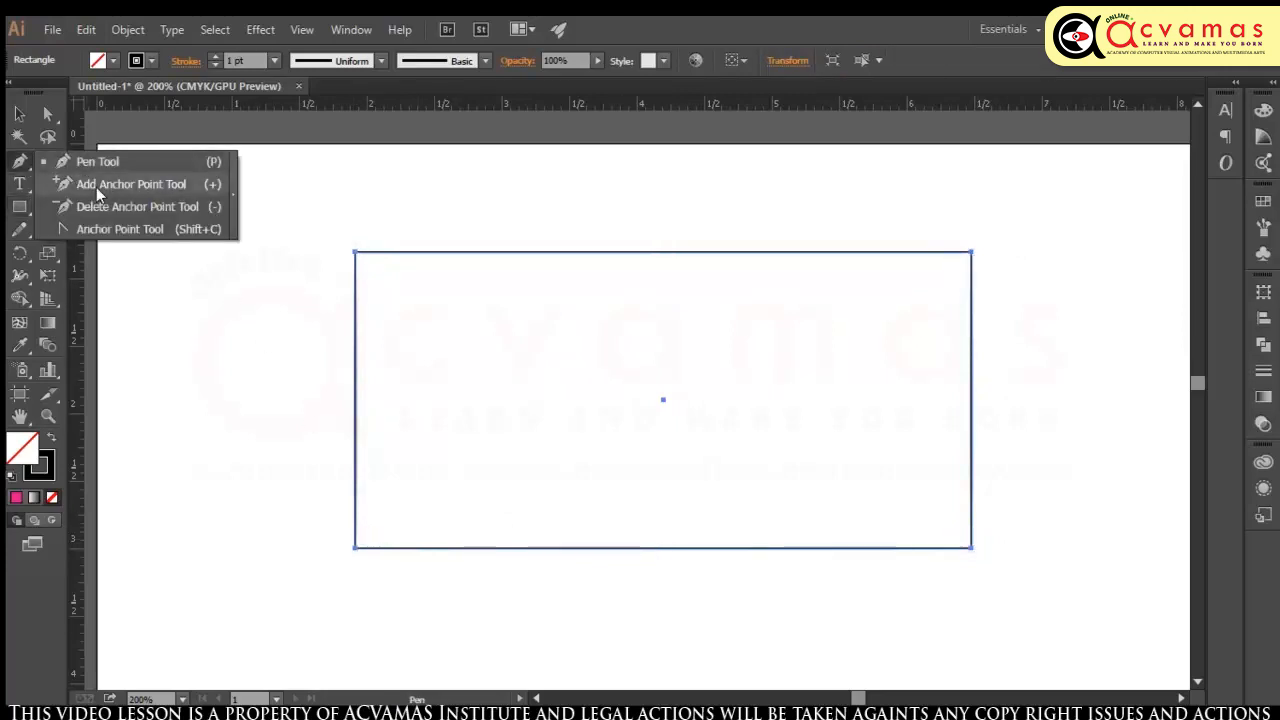
{"action": "left_click_drag", "start_coordinate": [96, 187], "coordinate": [96, 187]}
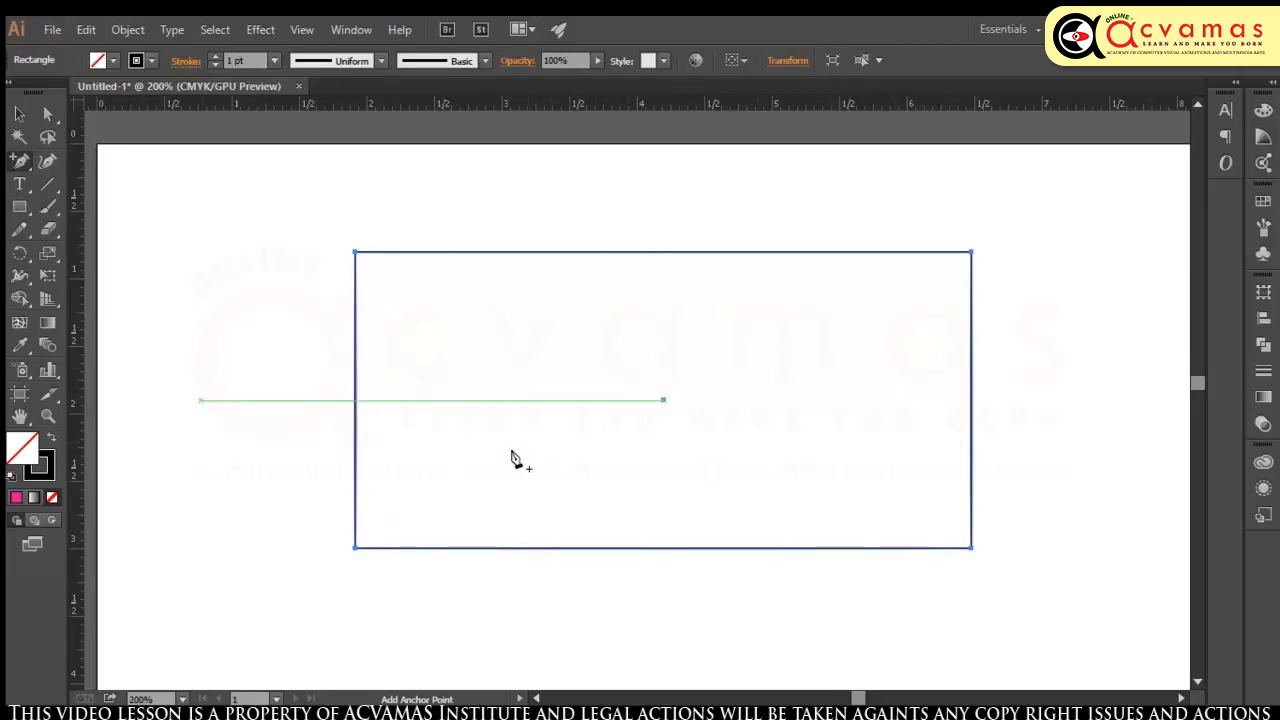
{"action": "left_click", "coordinate": [459, 254]}
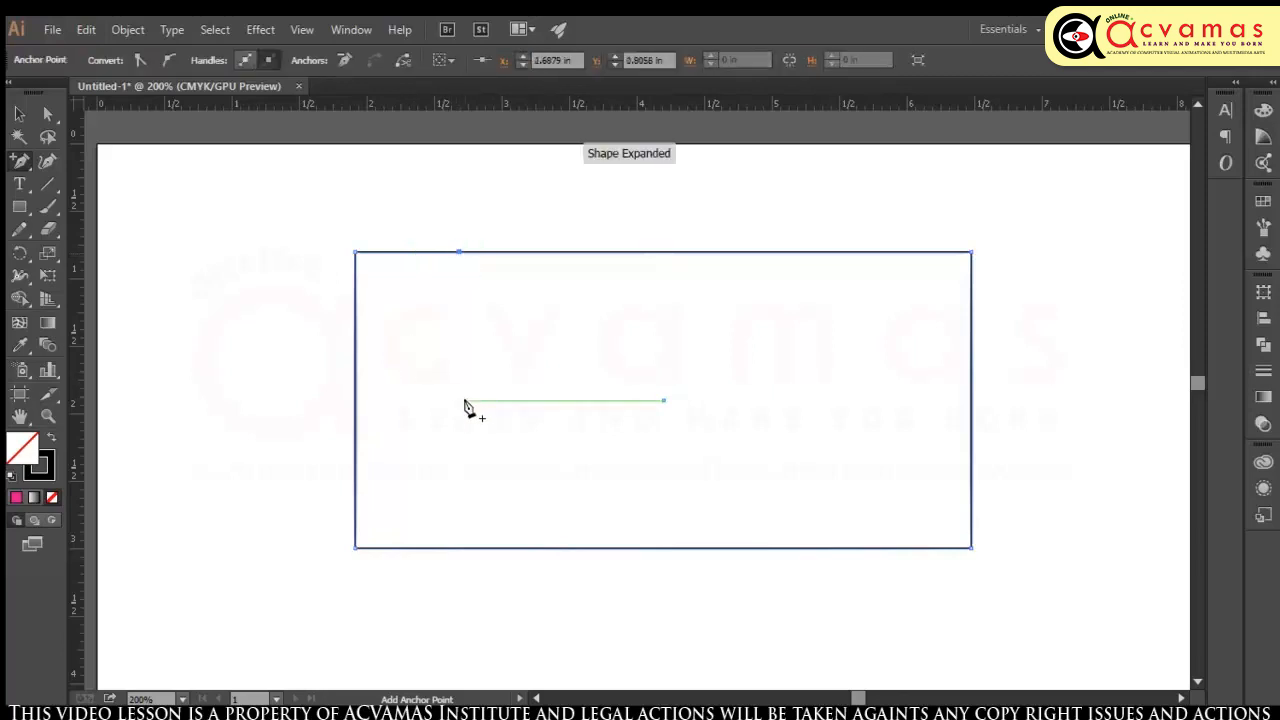
{"action": "scroll", "coordinate": [449, 266], "scroll_direction": "up", "scroll_amount": 5}
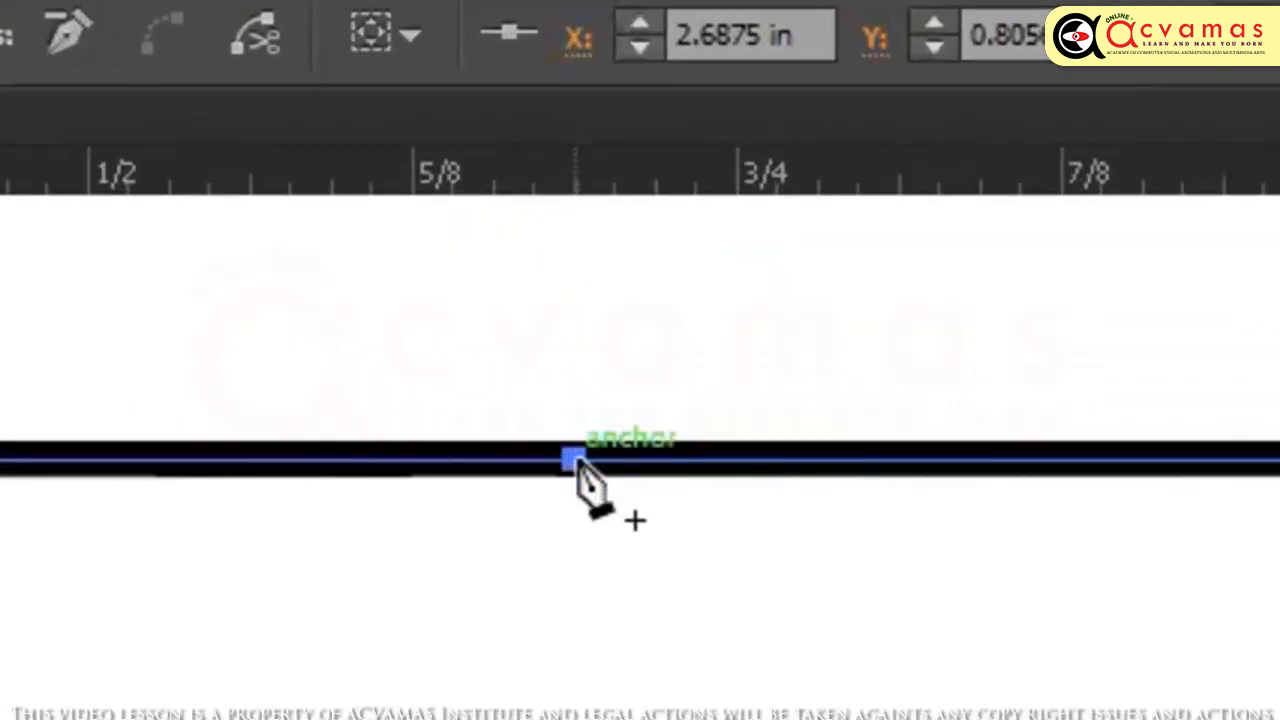
{"action": "scroll", "coordinate": [422, 405], "scroll_direction": "down", "scroll_amount": 4}
{"action": "key", "text": "v"}
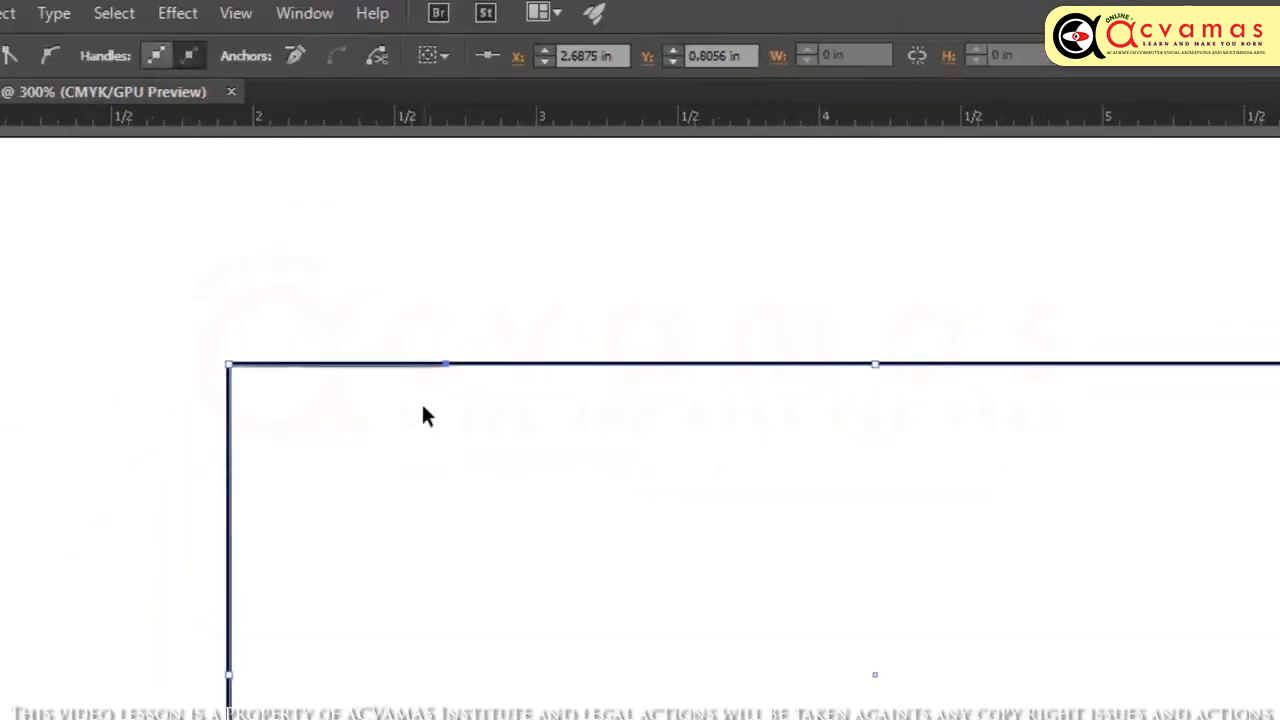
{"action": "scroll", "coordinate": [717, 505], "scroll_direction": "down", "scroll_amount": 1}
{"action": "left_click_drag", "start_coordinate": [771, 568], "coordinate": [660, 463]}
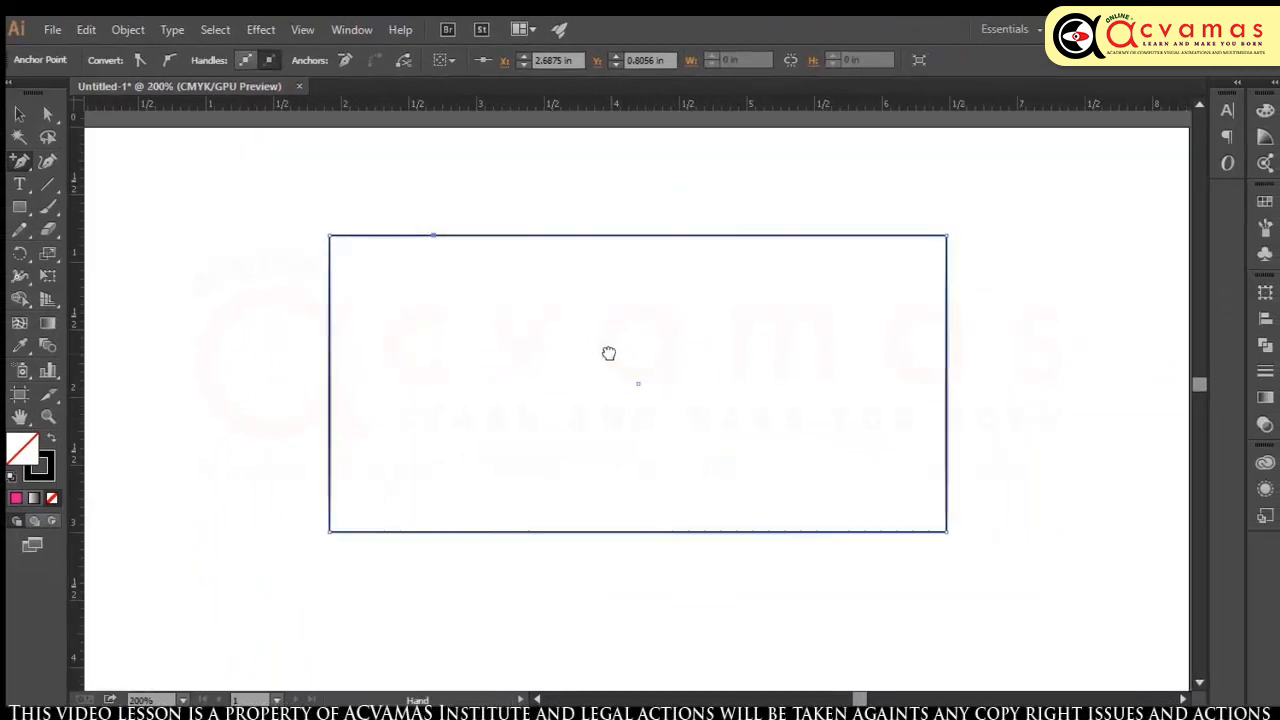
{"action": "left_click", "coordinate": [793, 237]}
{"action": "left_click", "coordinate": [602, 237]}
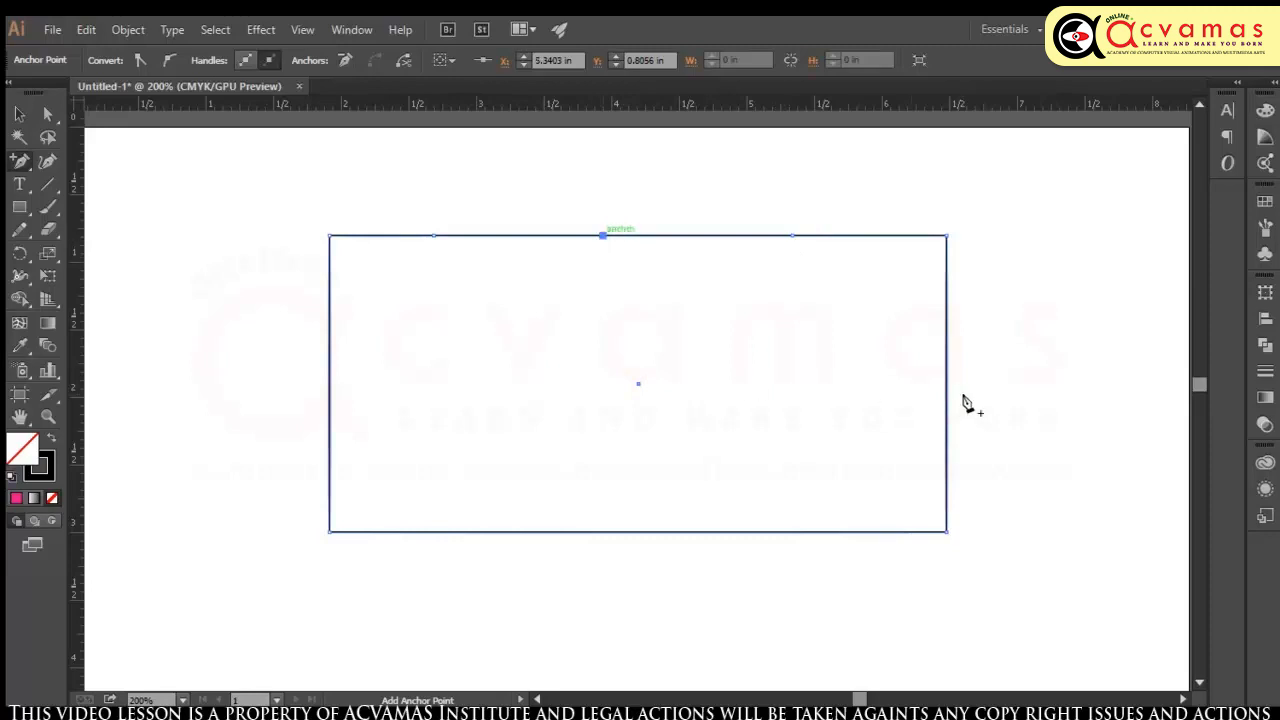
Step: Add an anchor point at the middle of the right edge and another on the bottom edge at about X 5.51 in
{"action": "left_click", "coordinate": [947, 343]}
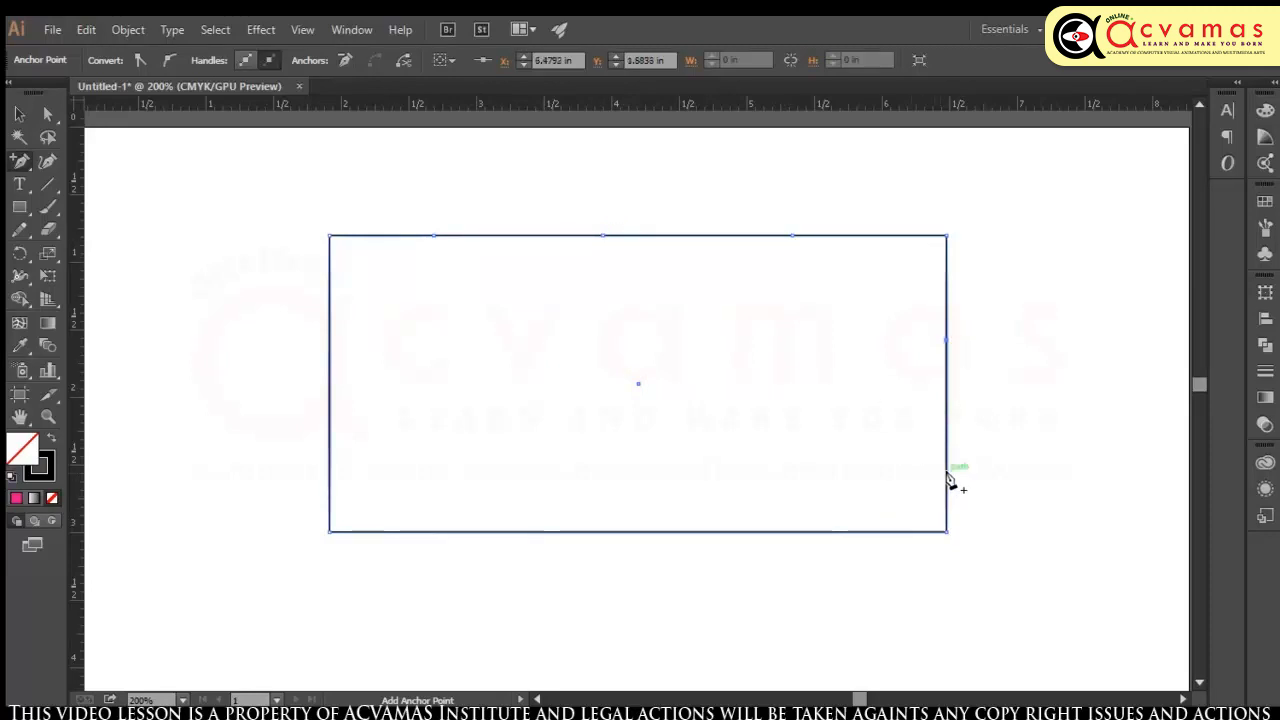
{"action": "key", "text": "ctrl+z"}
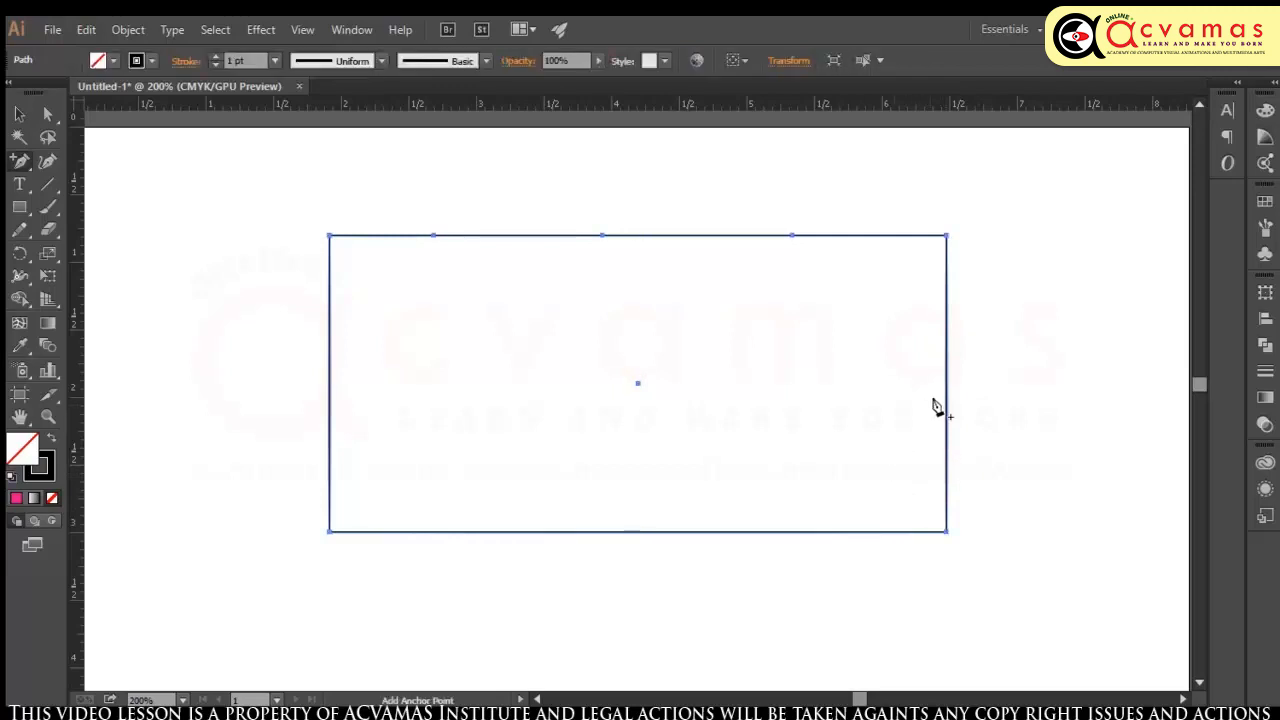
{"action": "left_click", "coordinate": [947, 384]}
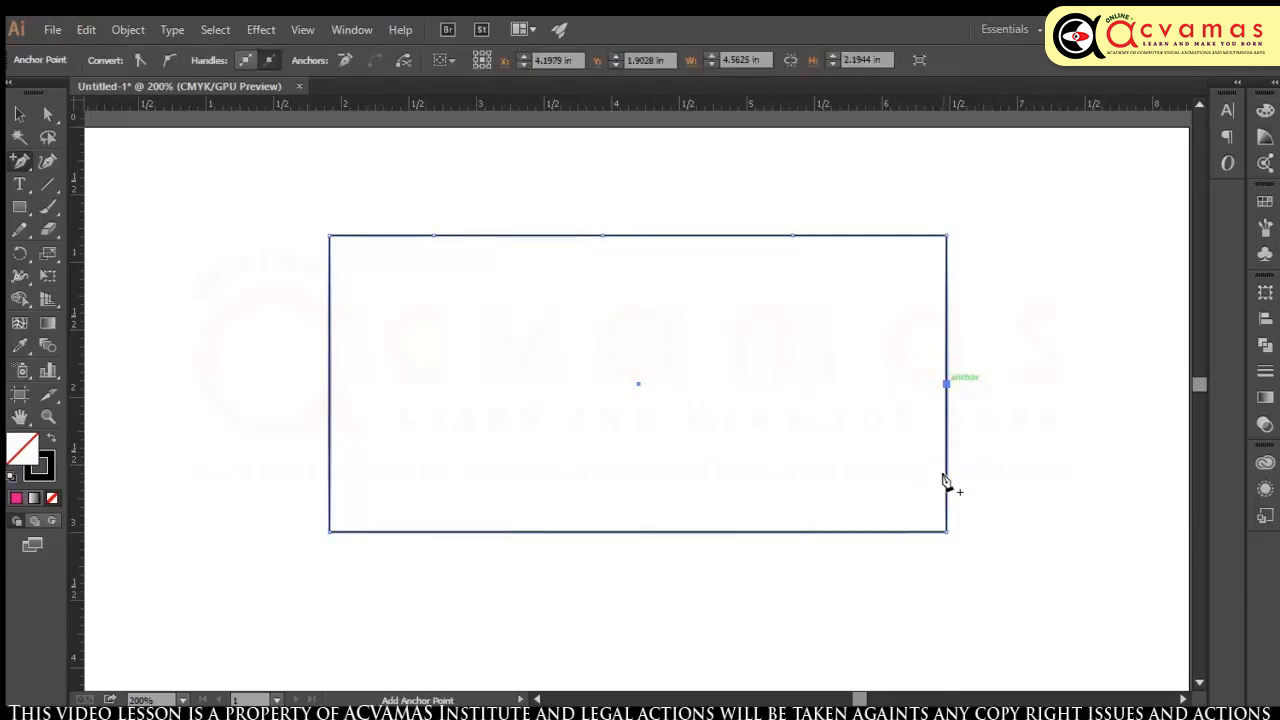
{"action": "left_click", "coordinate": [815, 532]}
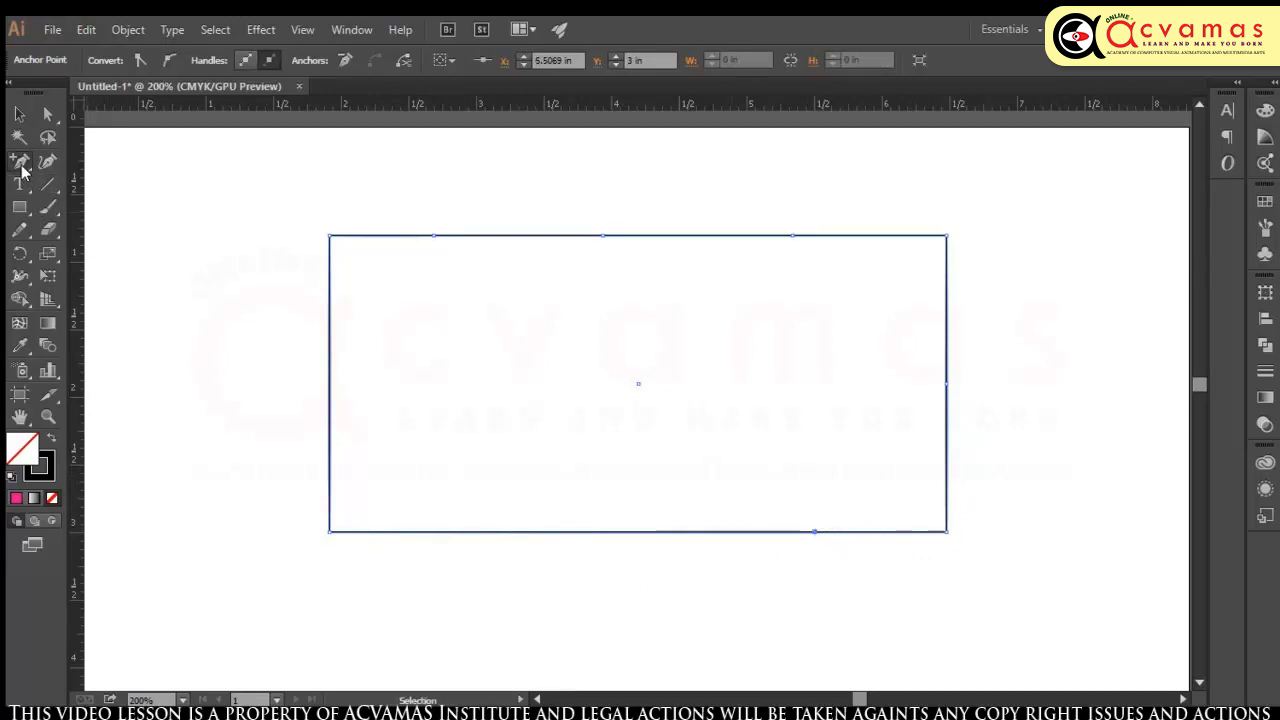
{"action": "left_click", "coordinate": [22, 165]}
{"action": "left_click", "coordinate": [22, 165]}
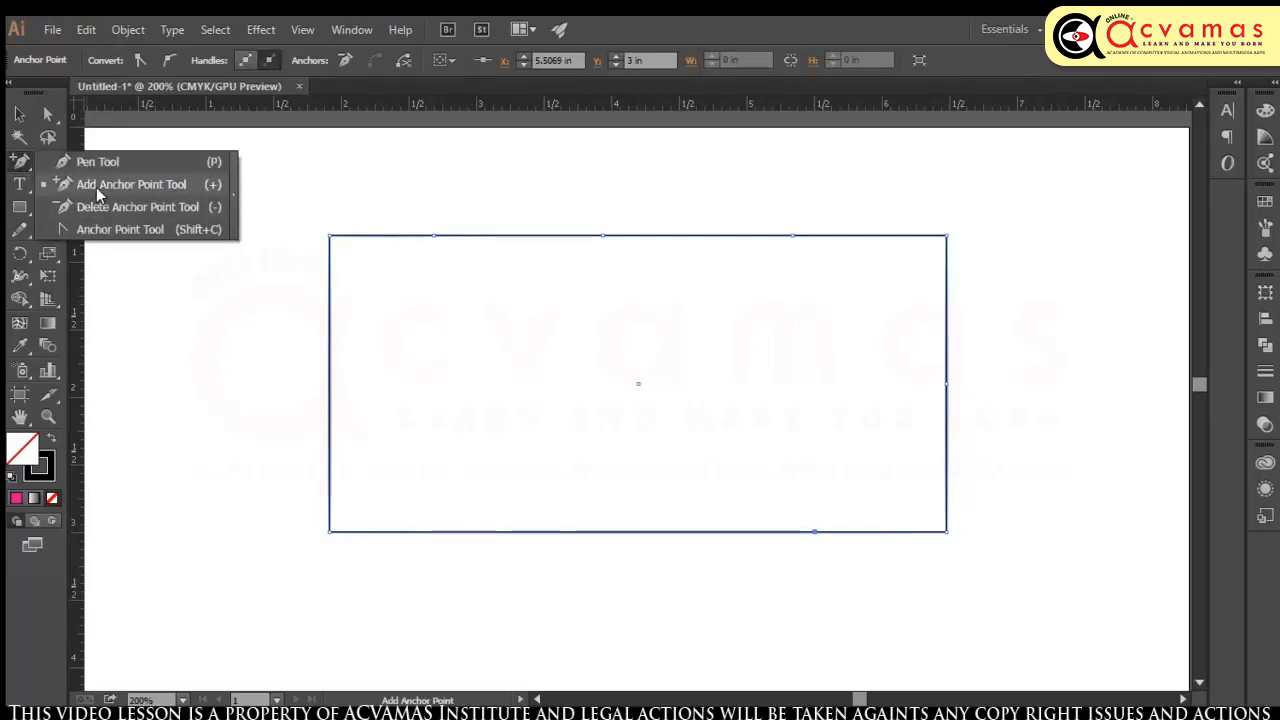
{"action": "left_click", "coordinate": [95, 161]}
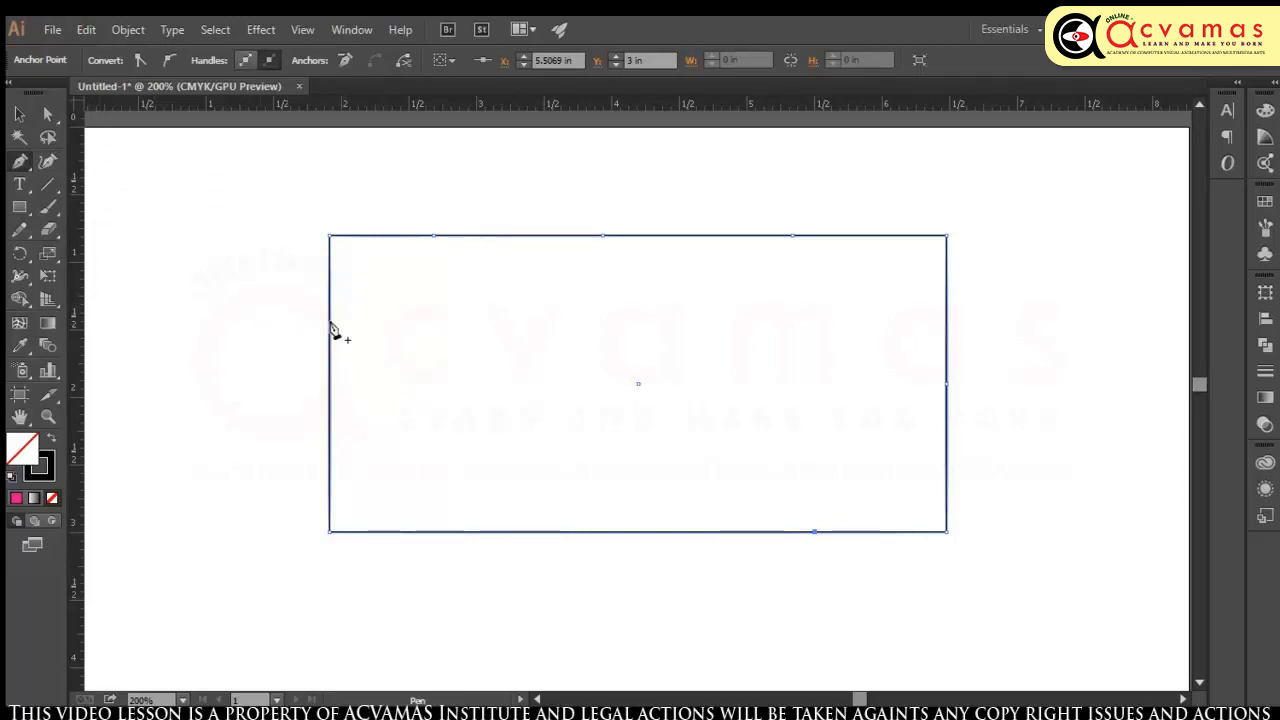
{"action": "scroll", "coordinate": [333, 320], "scroll_direction": "up", "scroll_amount": 3}
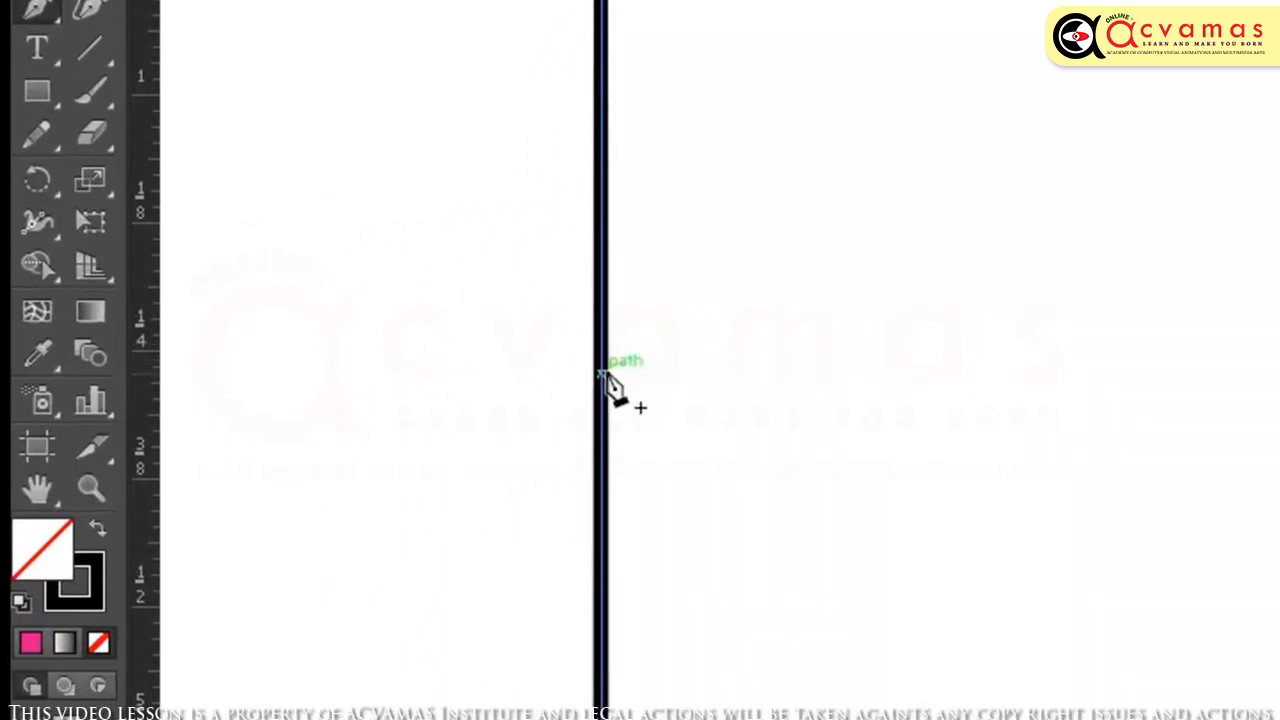
{"action": "left_click_drag", "start_coordinate": [57, 2], "coordinate": [210, 56]}
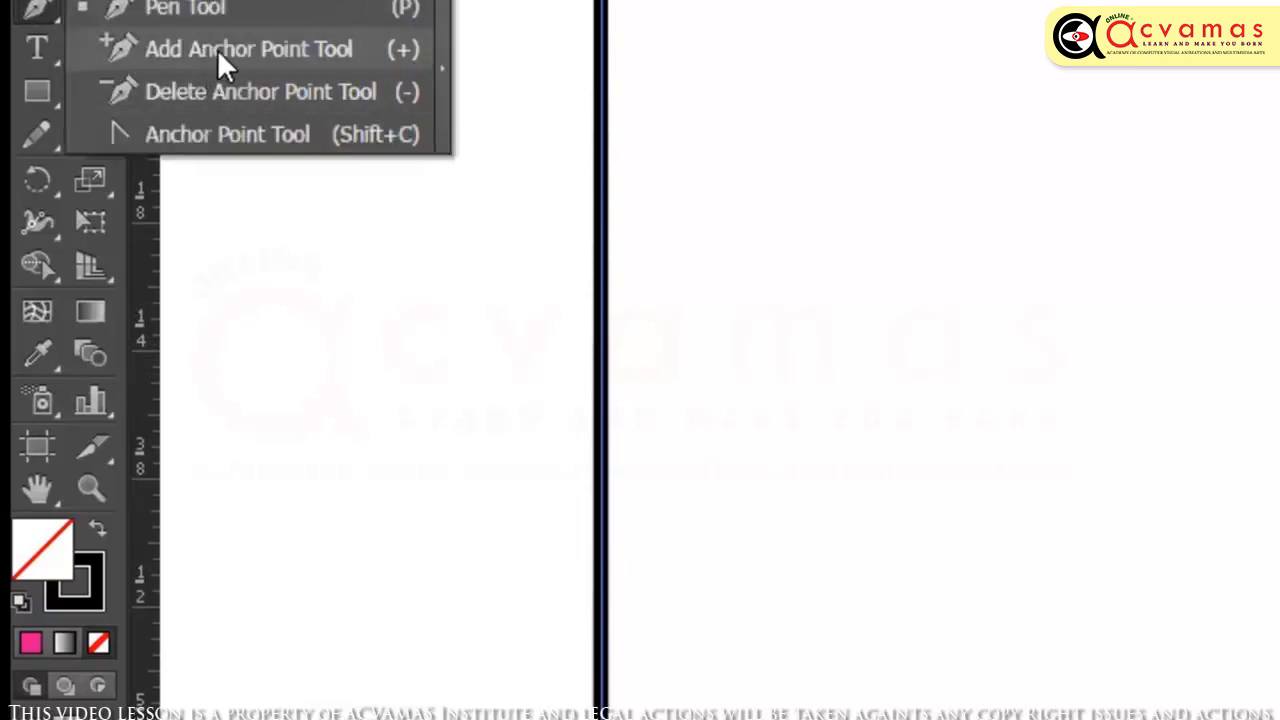
{"action": "left_click_drag", "start_coordinate": [217, 49], "coordinate": [217, 49]}
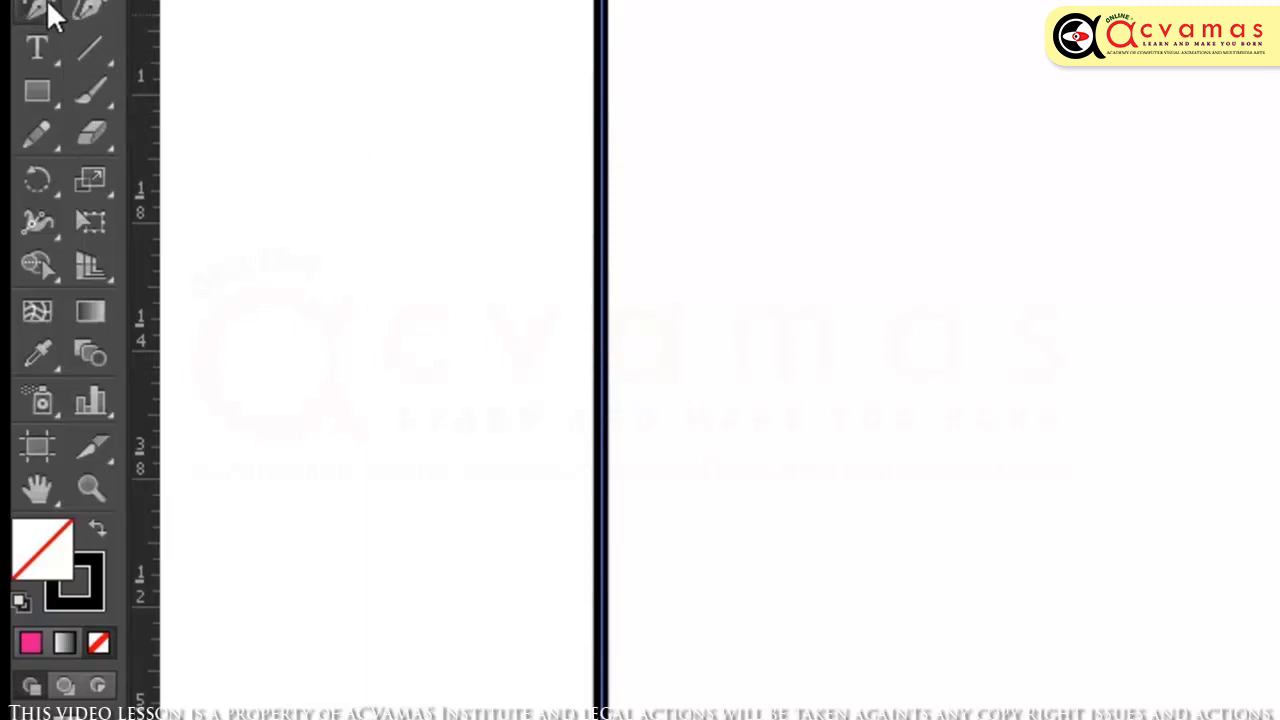
Step: Use the Pen tool to add three anchor points along the rectangle's left edge, one above and two below its middle
{"action": "left_click_drag", "start_coordinate": [50, 12], "coordinate": [166, 14]}
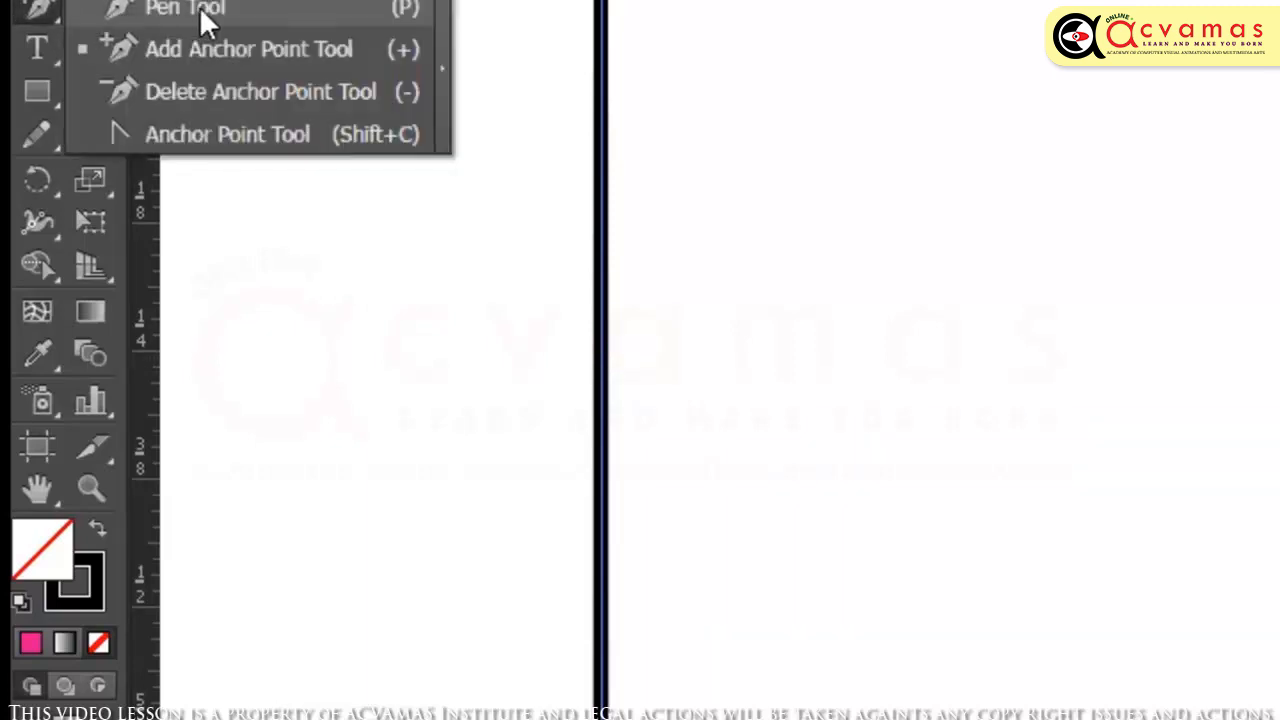
{"action": "left_click_drag", "start_coordinate": [199, 6], "coordinate": [199, 6]}
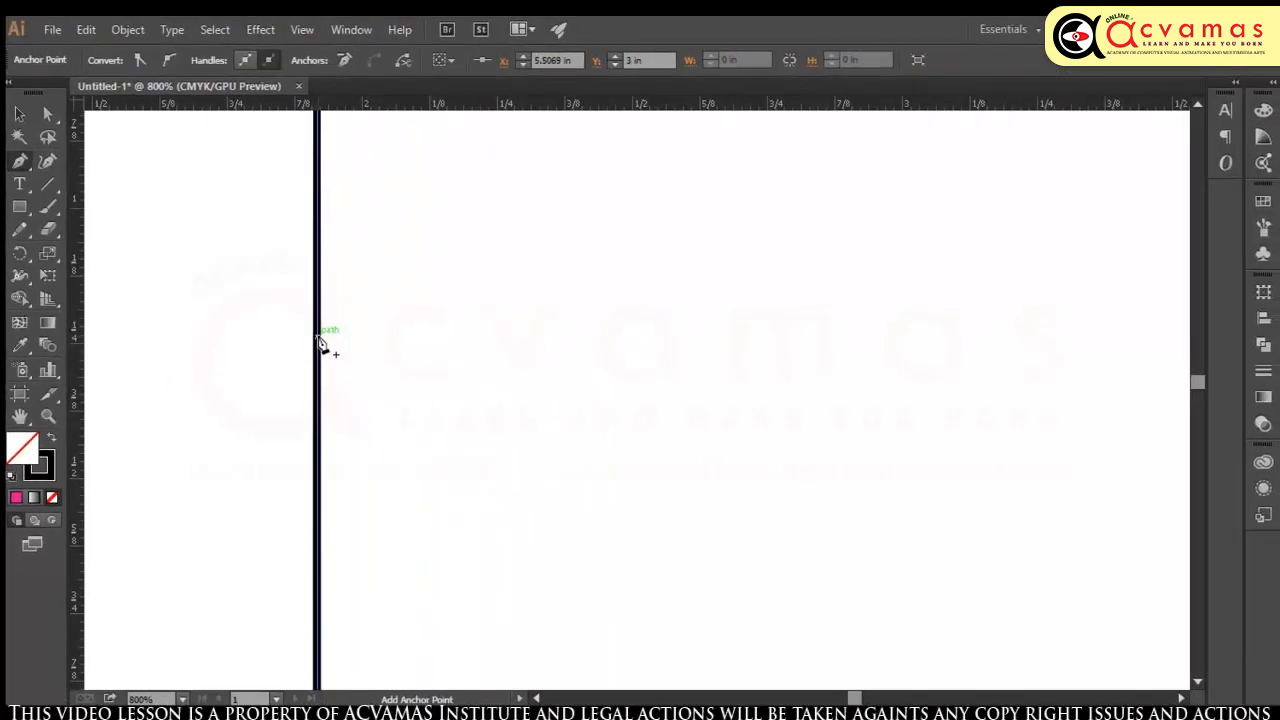
{"action": "scroll", "coordinate": [317, 339], "scroll_direction": "down", "scroll_amount": 3}
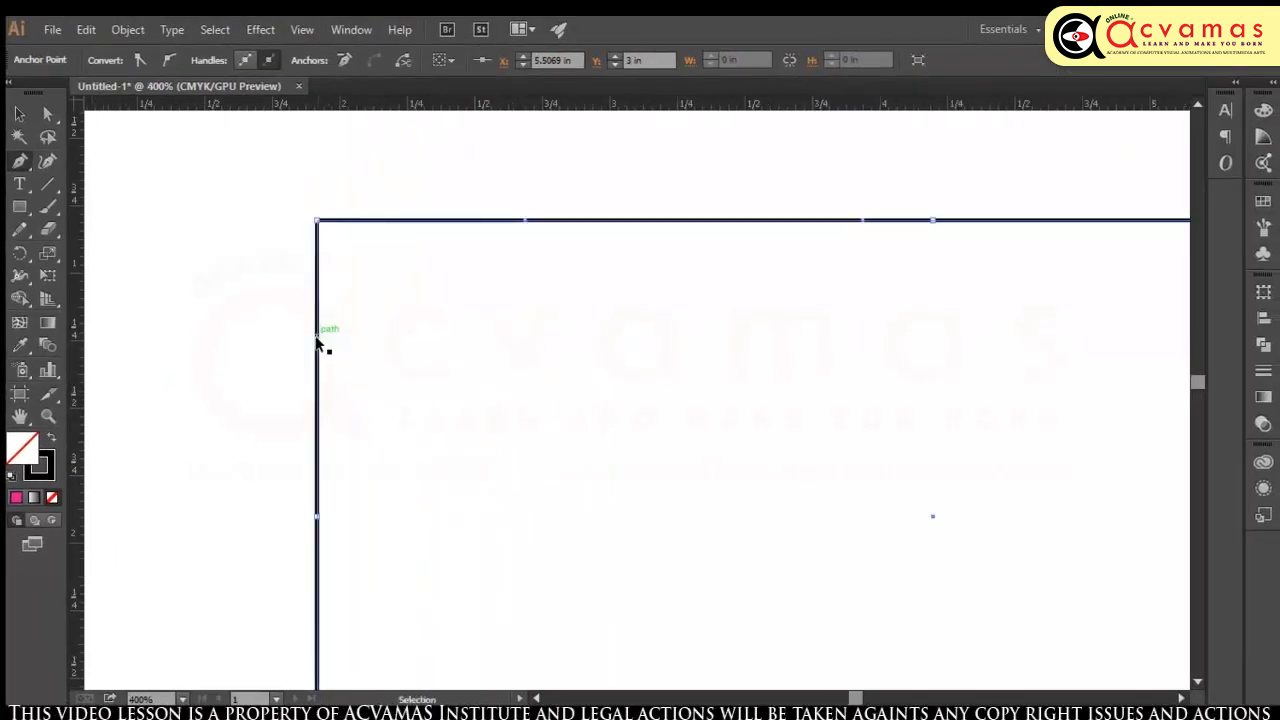
{"action": "scroll", "coordinate": [564, 518], "scroll_direction": "down", "scroll_amount": 1}
{"action": "scroll", "coordinate": [564, 524], "scroll_direction": "down", "scroll_amount": 1}
{"action": "left_click_drag", "start_coordinate": [580, 529], "coordinate": [517, 374]}
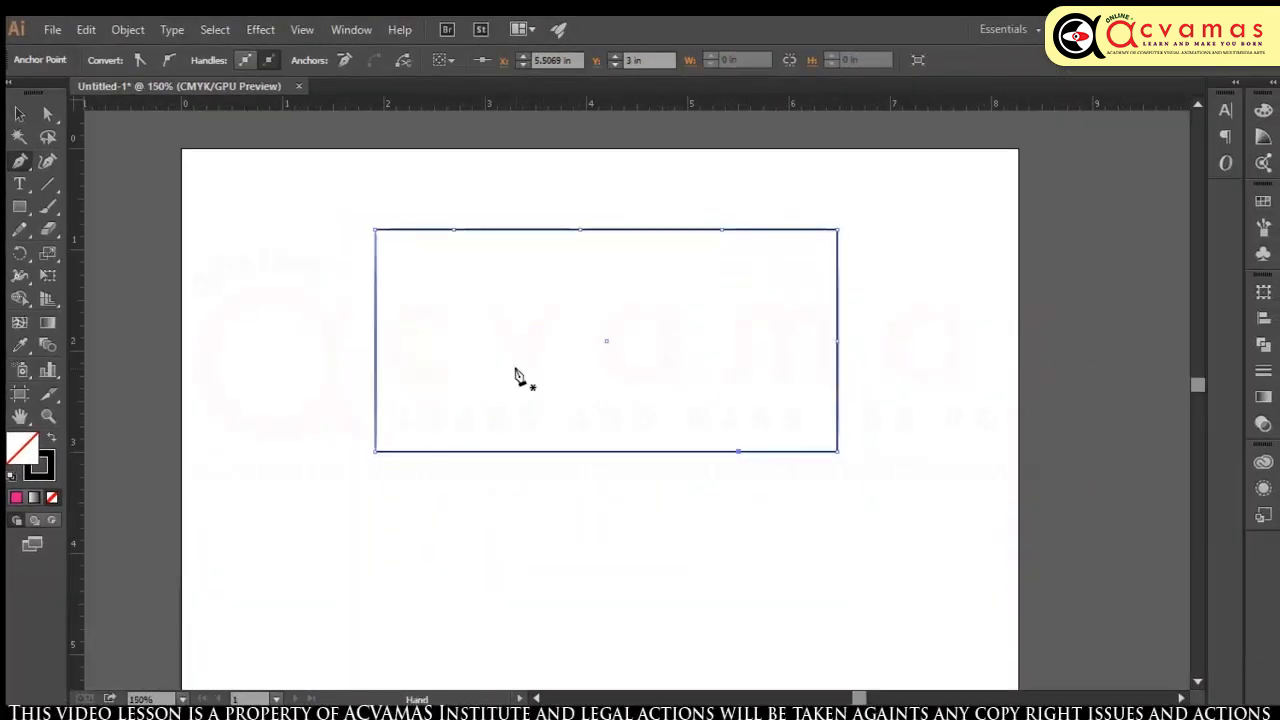
{"action": "scroll", "coordinate": [457, 406], "scroll_direction": "up", "scroll_amount": 1}
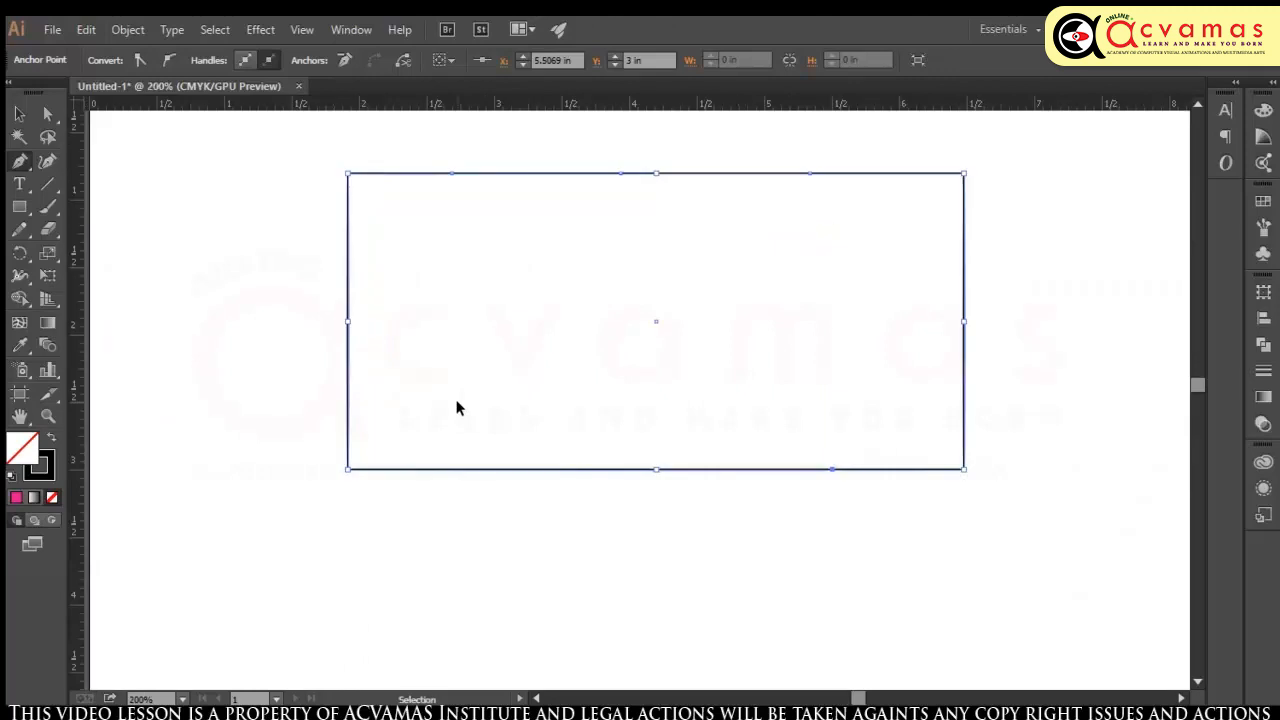
{"action": "left_click", "coordinate": [348, 356]}
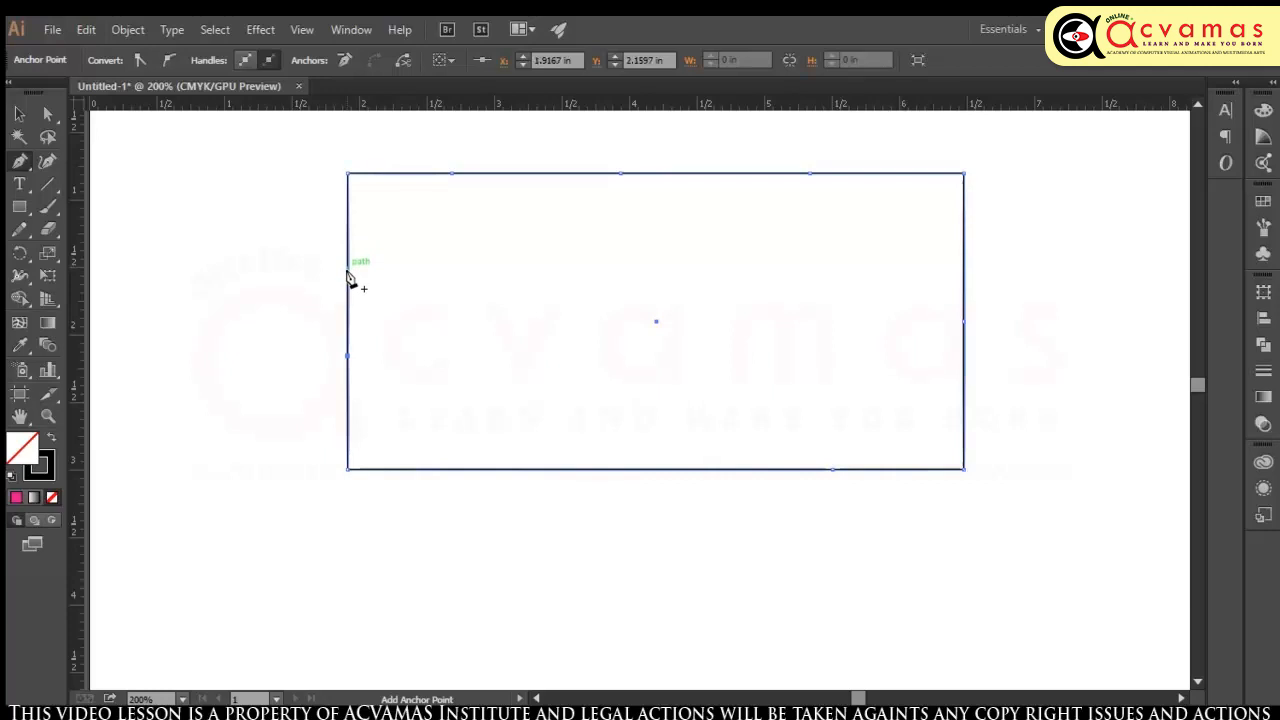
{"action": "left_click", "coordinate": [348, 277]}
{"action": "left_click", "coordinate": [347, 381]}
Step: Add four more anchor points along the rectangle's bottom edge, including ones at about X 3.78, 4.10 and 4.65 in
{"action": "left_click", "coordinate": [600, 469]}
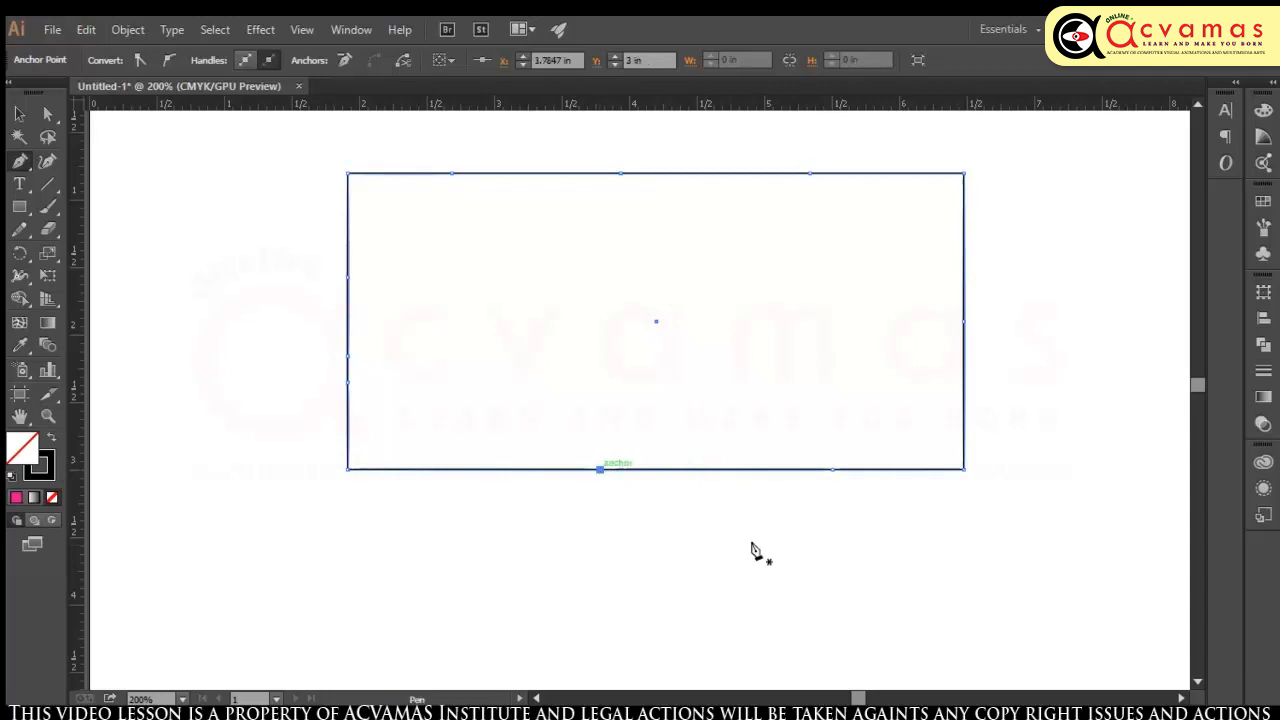
{"action": "left_click", "coordinate": [463, 468]}
{"action": "left_click", "coordinate": [716, 468]}
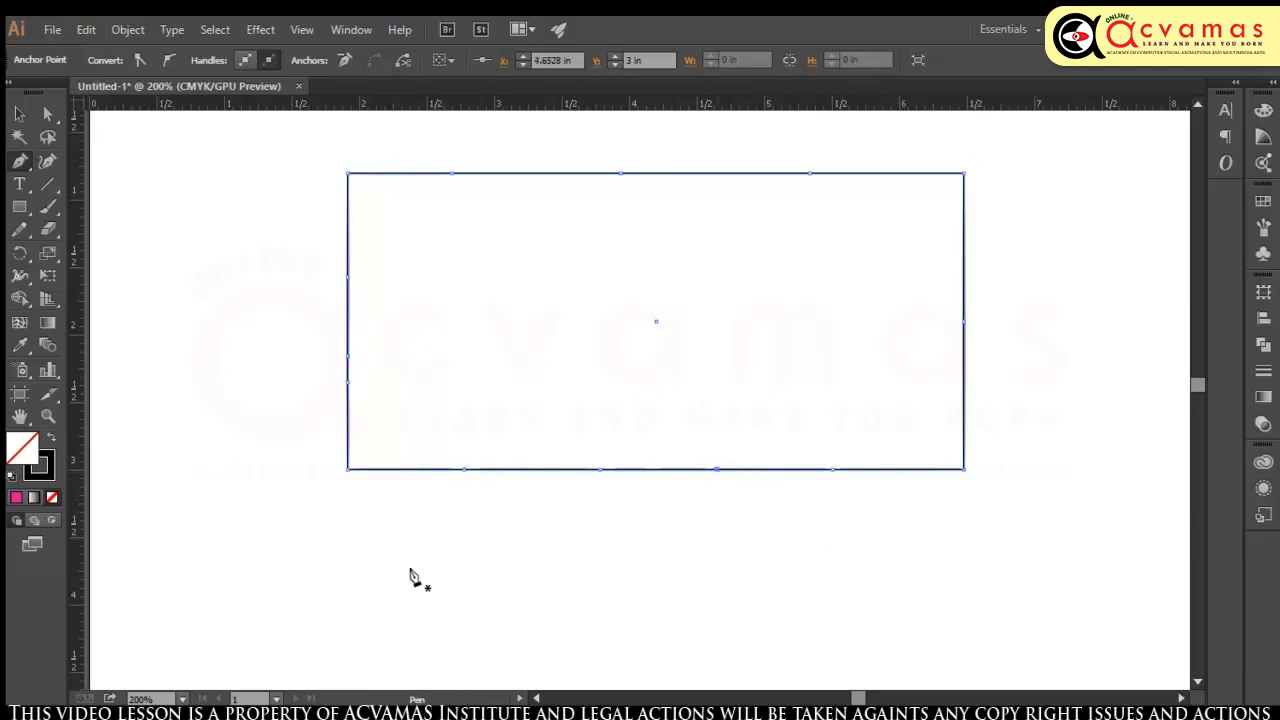
{"action": "left_click", "coordinate": [642, 469]}
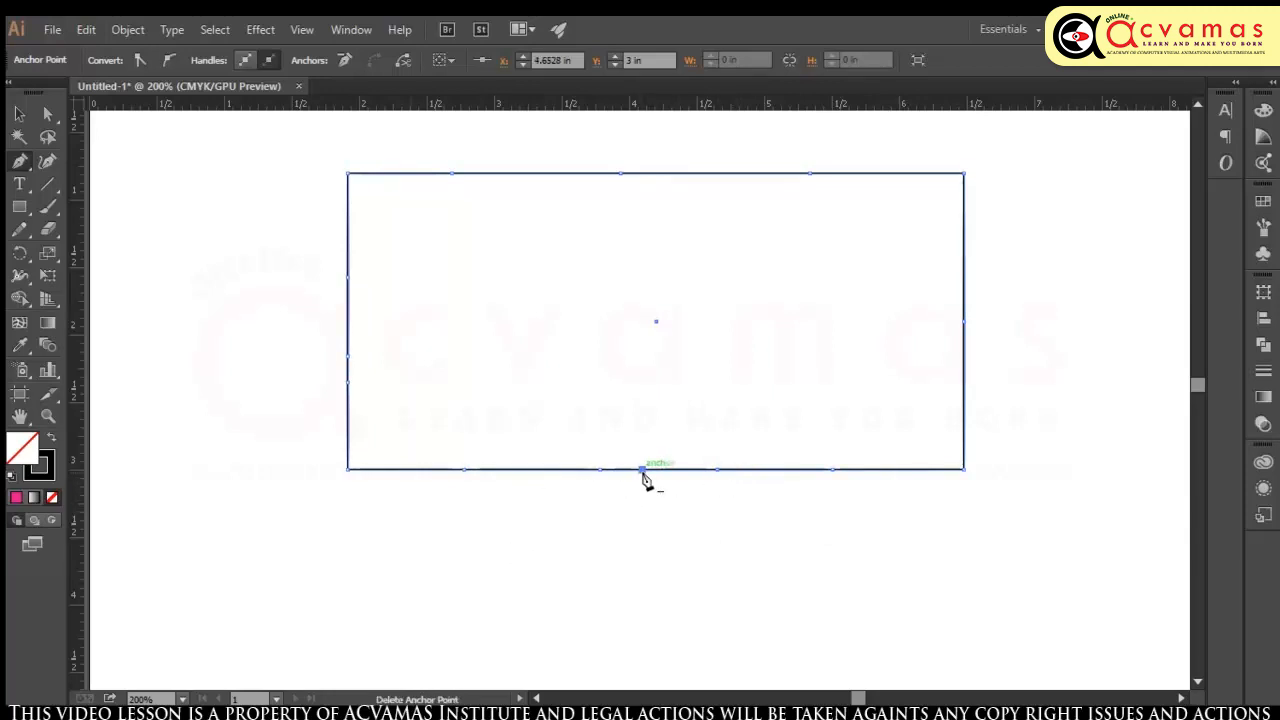
Step: With the Delete Anchor Point tool, remove the bottom edge's point at about X 4.10 in and the top edge's middle and right added points
{"action": "left_click", "coordinate": [22, 166]}
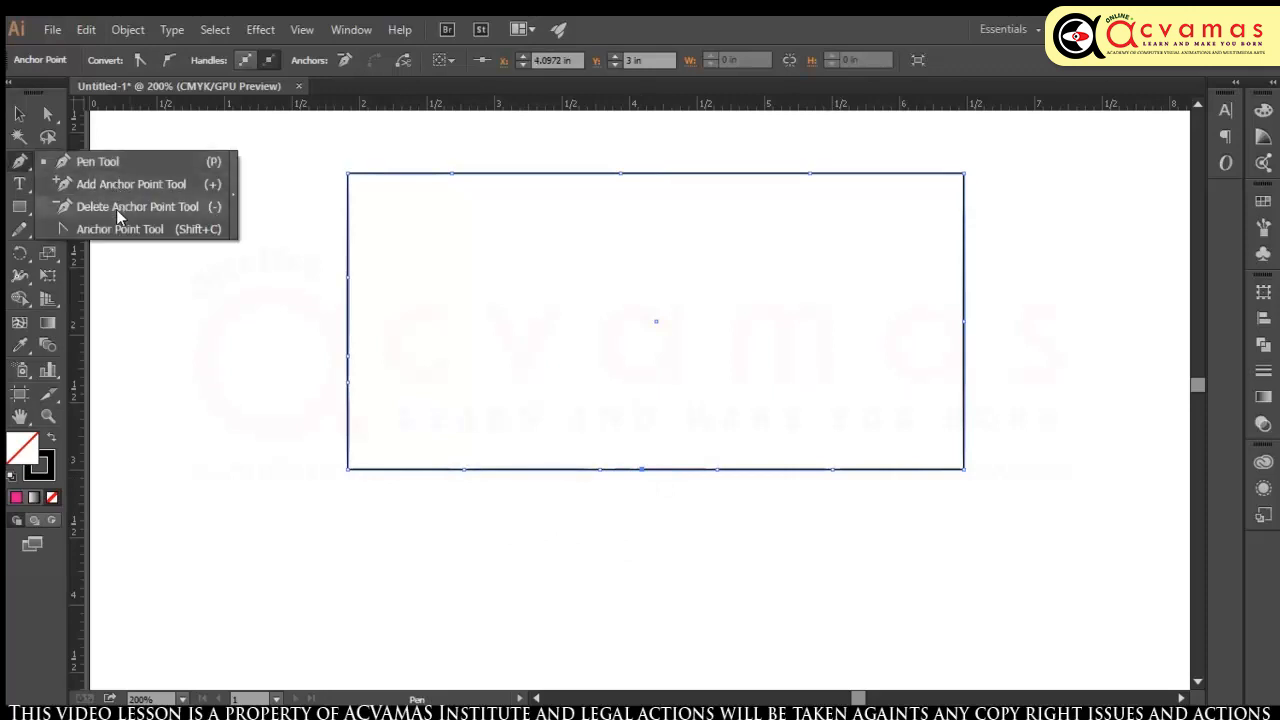
{"action": "left_click", "coordinate": [116, 207]}
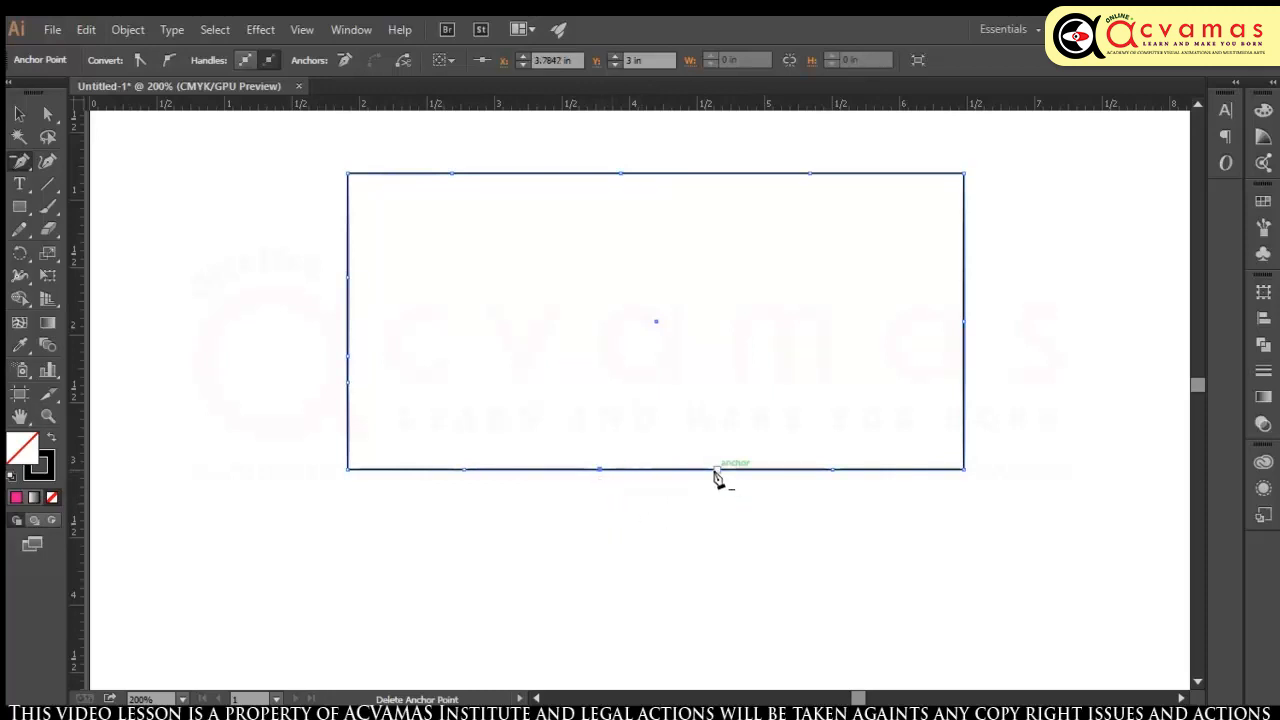
{"action": "left_click", "coordinate": [621, 174]}
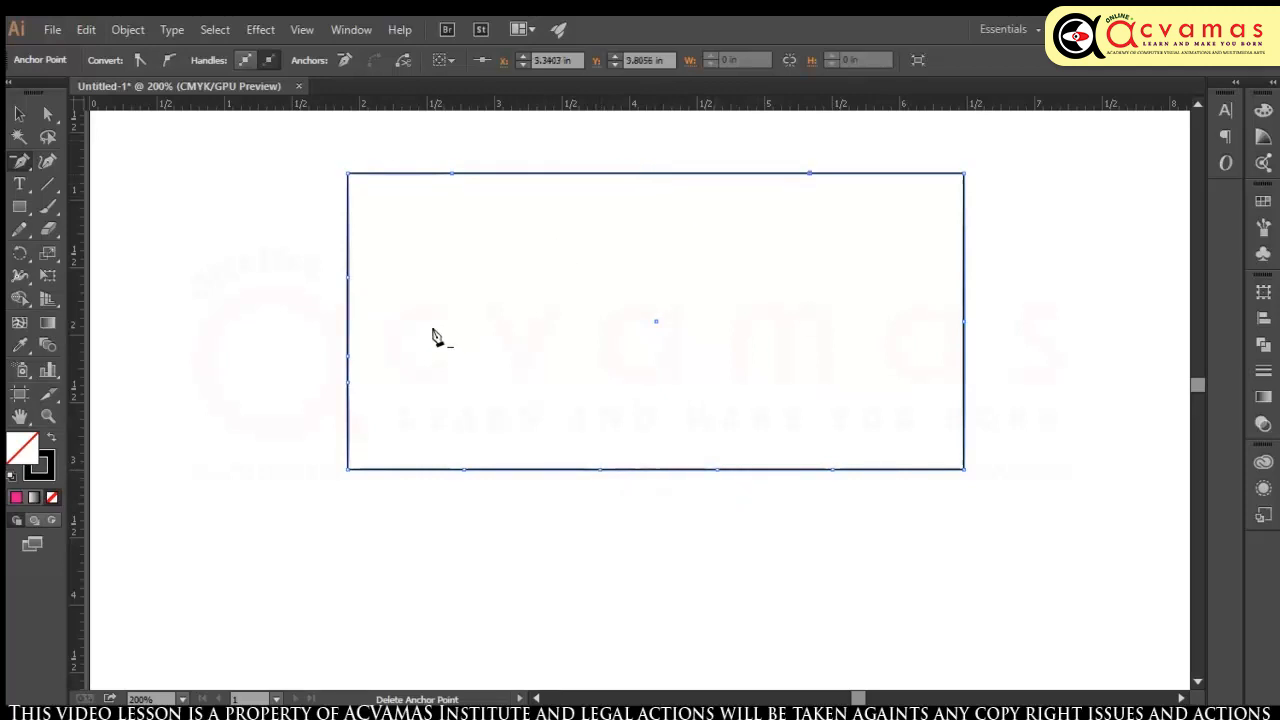
{"action": "left_click", "coordinate": [810, 175]}
Step: Use the Pen tool to add an anchor point on the rectangle's top edge at about X 3.47 in
{"action": "left_click", "coordinate": [23, 165]}
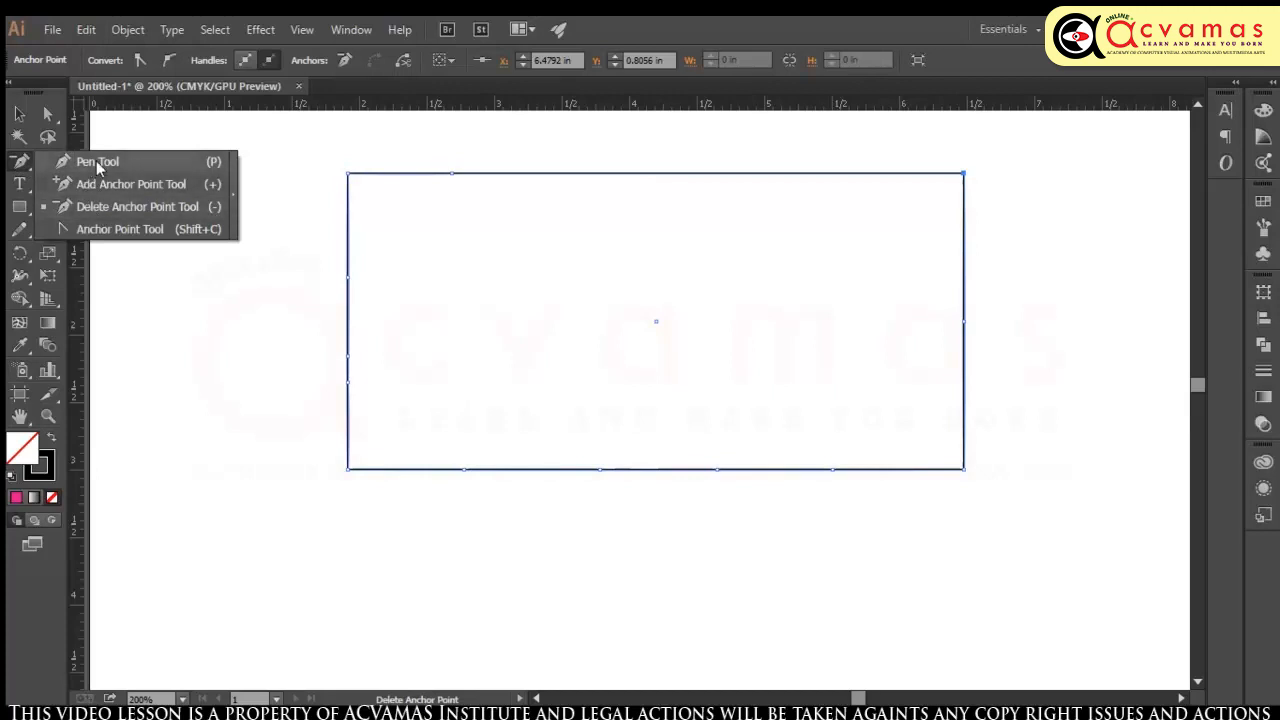
{"action": "left_click", "coordinate": [97, 163]}
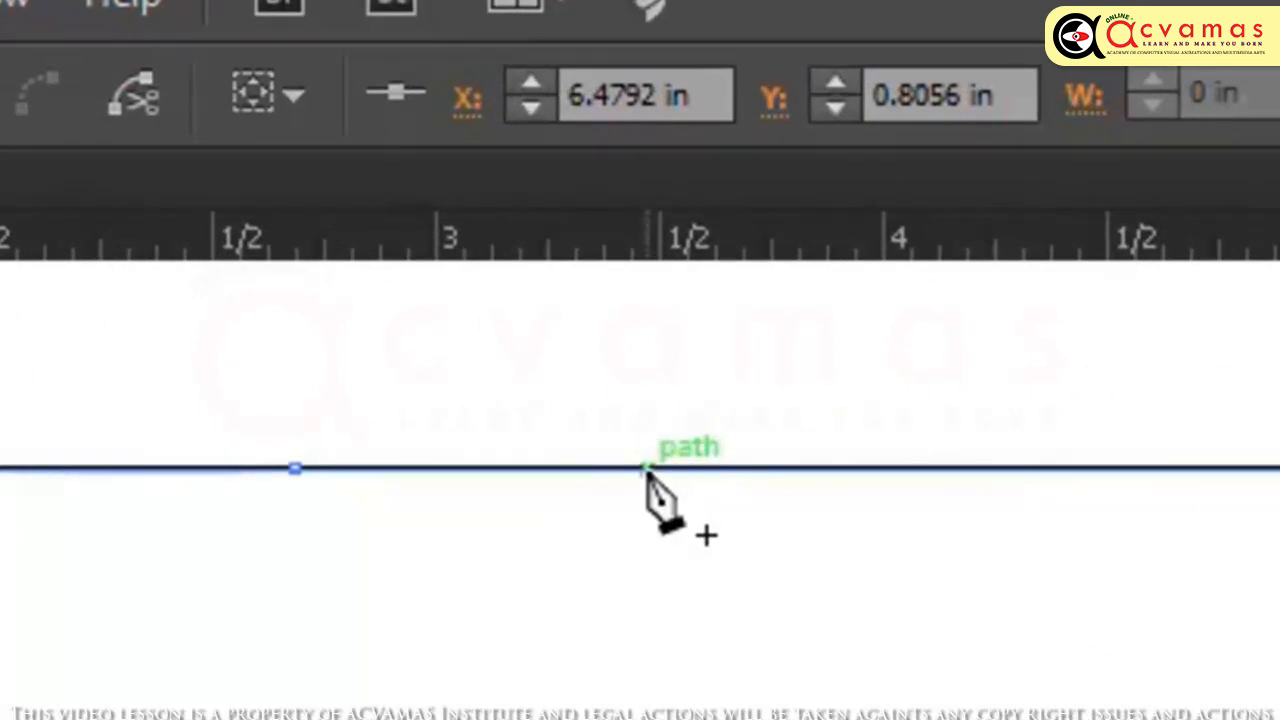
{"action": "left_click", "coordinate": [645, 468]}
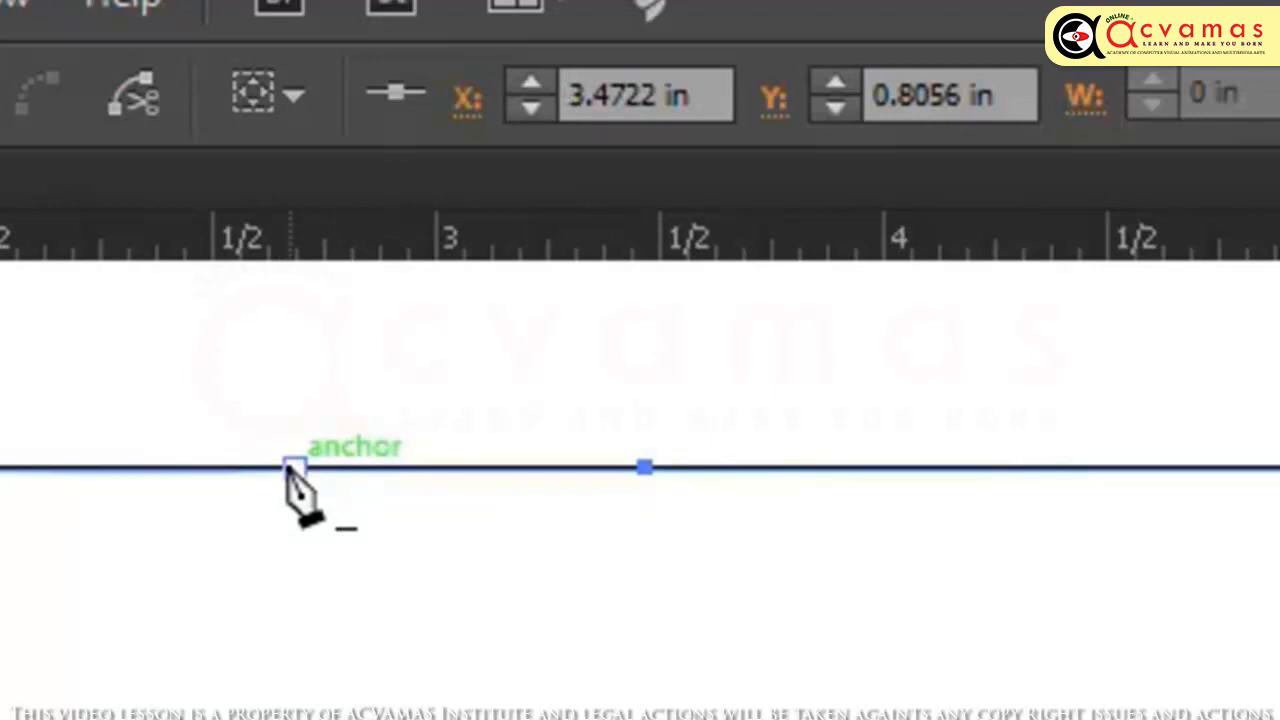
Step: Use the Pen tool to add an anchor point on the rectangle's top edge at about X 4.85 in
{"action": "left_click_drag", "start_coordinate": [20, 161], "coordinate": [87, 204]}
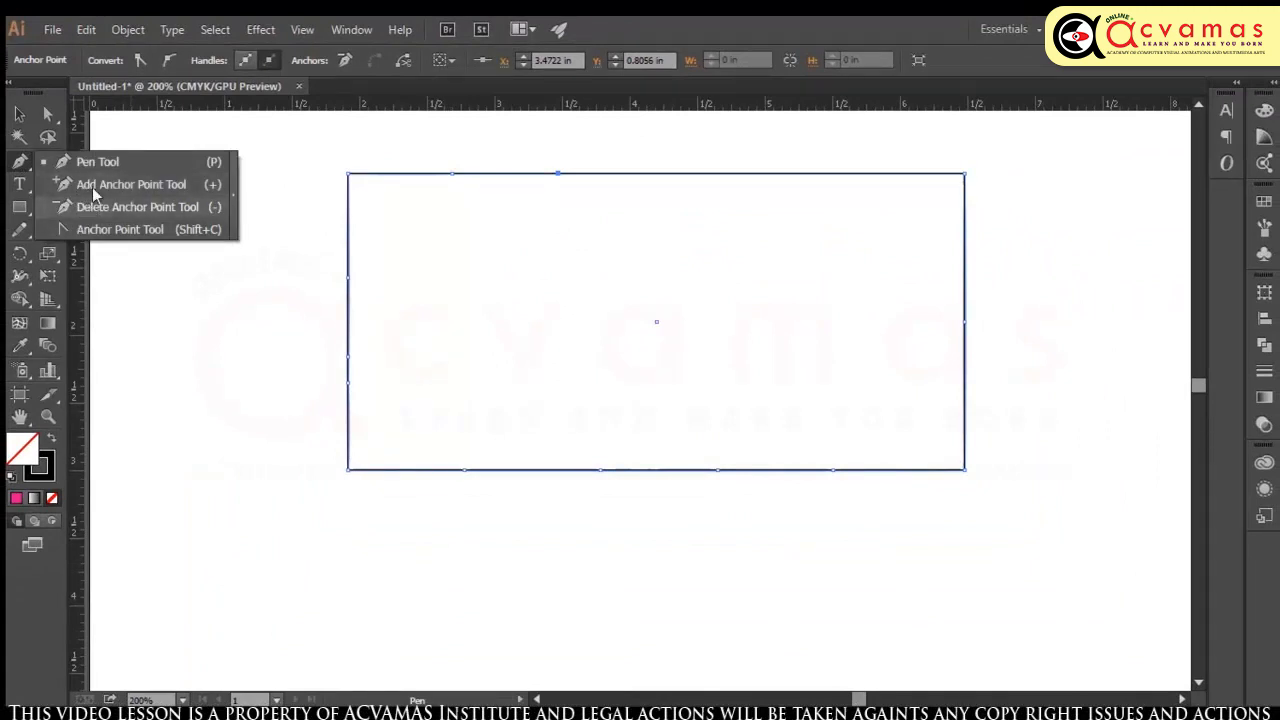
{"action": "left_click", "coordinate": [96, 167]}
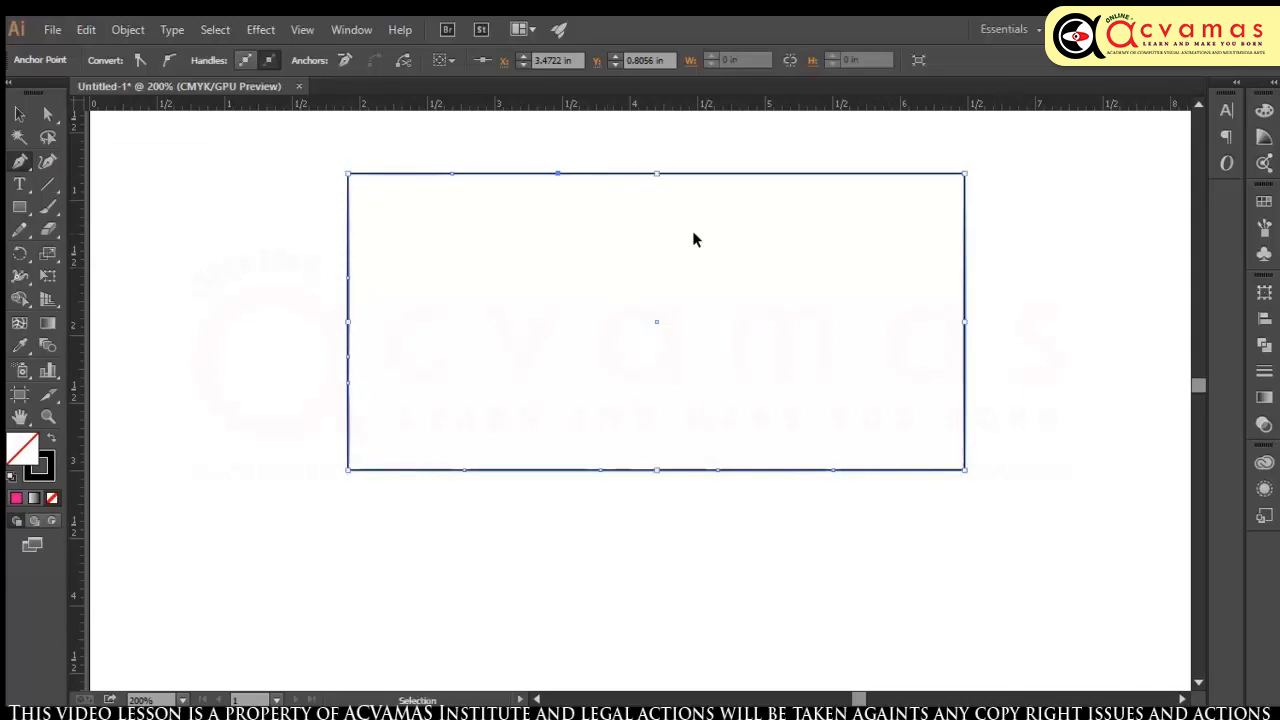
{"action": "key", "text": "ctrl+equal"}
{"action": "left_click_drag", "start_coordinate": [731, 262], "coordinate": [710, 326]}
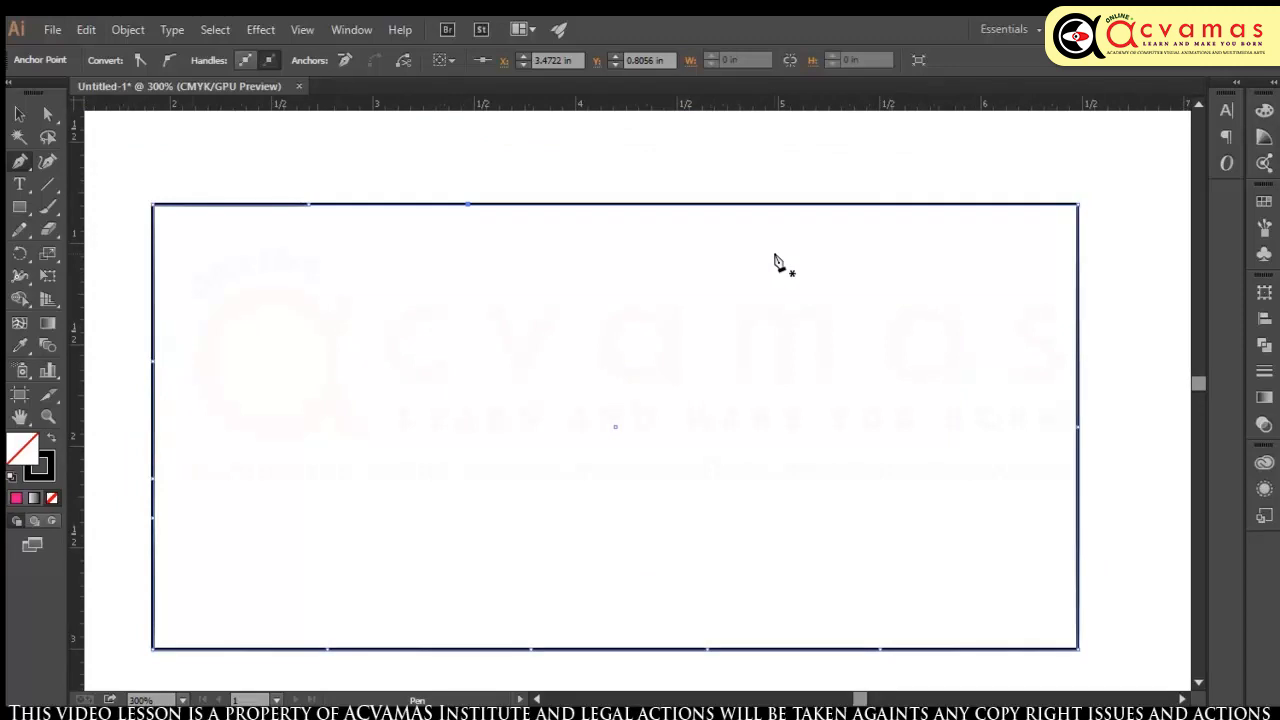
{"action": "left_click", "coordinate": [747, 206]}
{"action": "scroll", "coordinate": [805, 330], "scroll_direction": "down", "scroll_amount": 2}
{"action": "left_click_drag", "start_coordinate": [808, 378], "coordinate": [732, 318]}
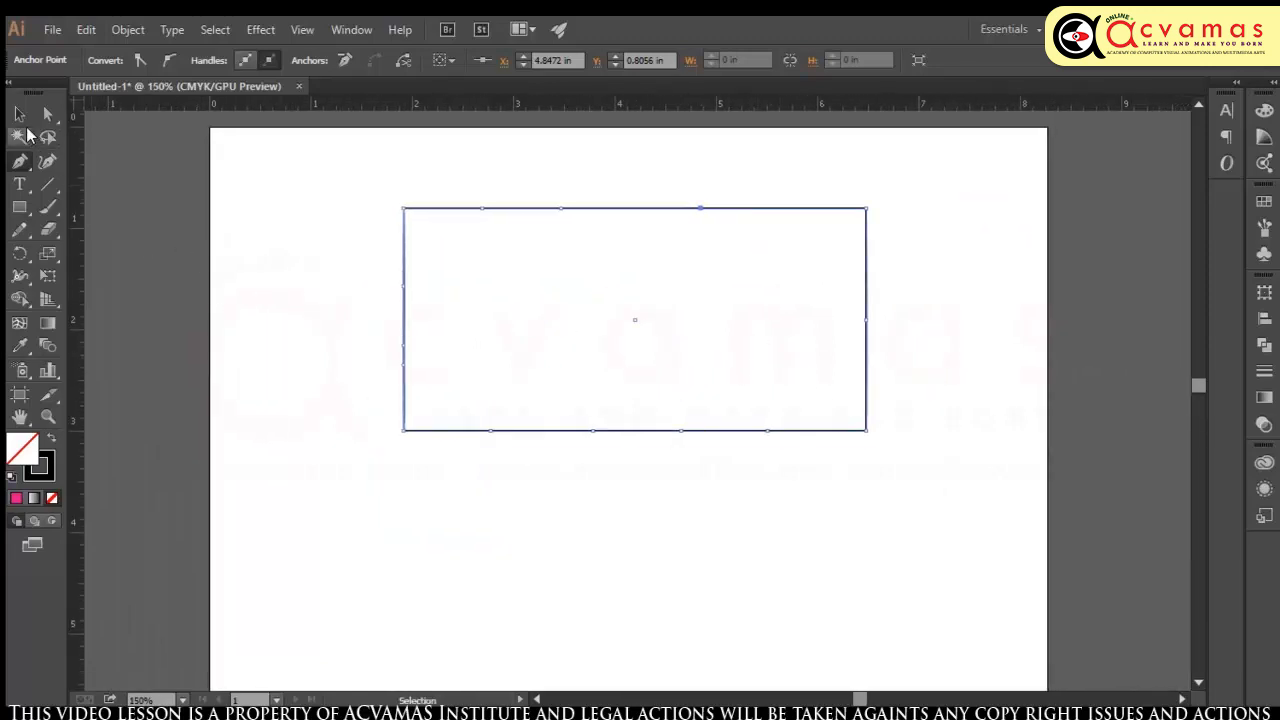
Step: Deselect the rectangle and reselect its whole path with the Selection tool
{"action": "left_click", "coordinate": [24, 117]}
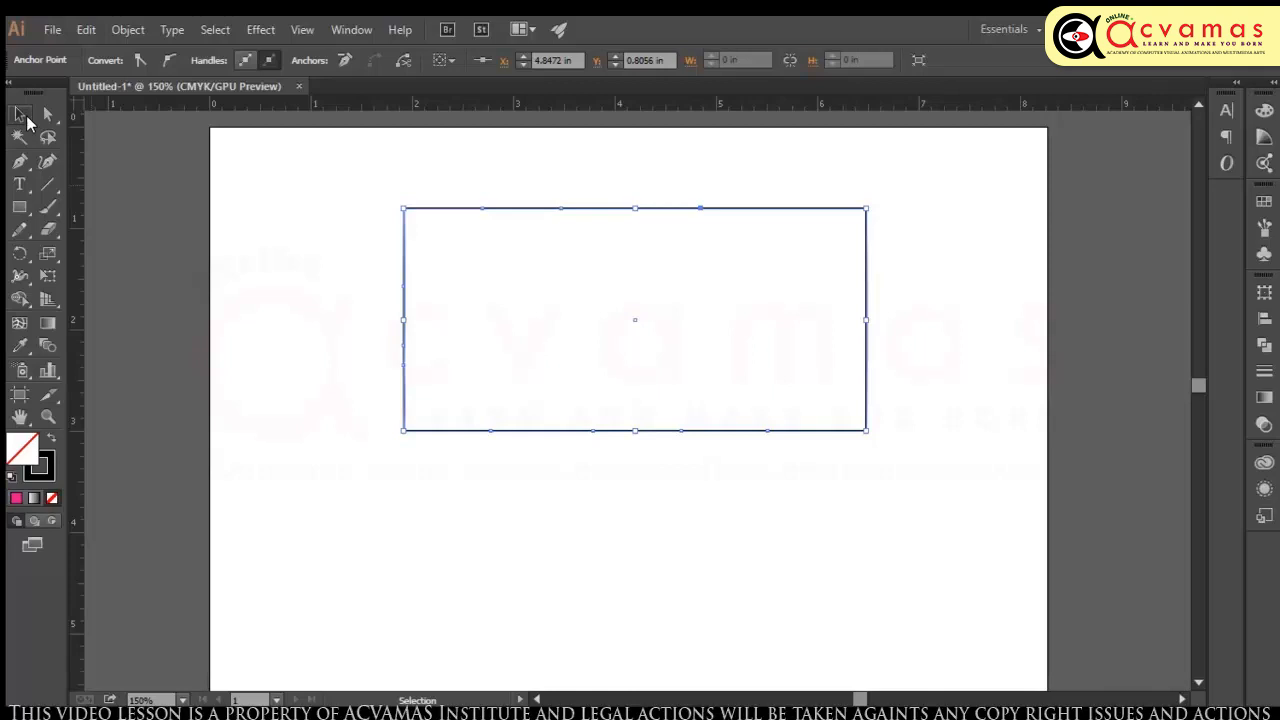
{"action": "left_click", "coordinate": [455, 178]}
{"action": "left_click", "coordinate": [498, 210]}
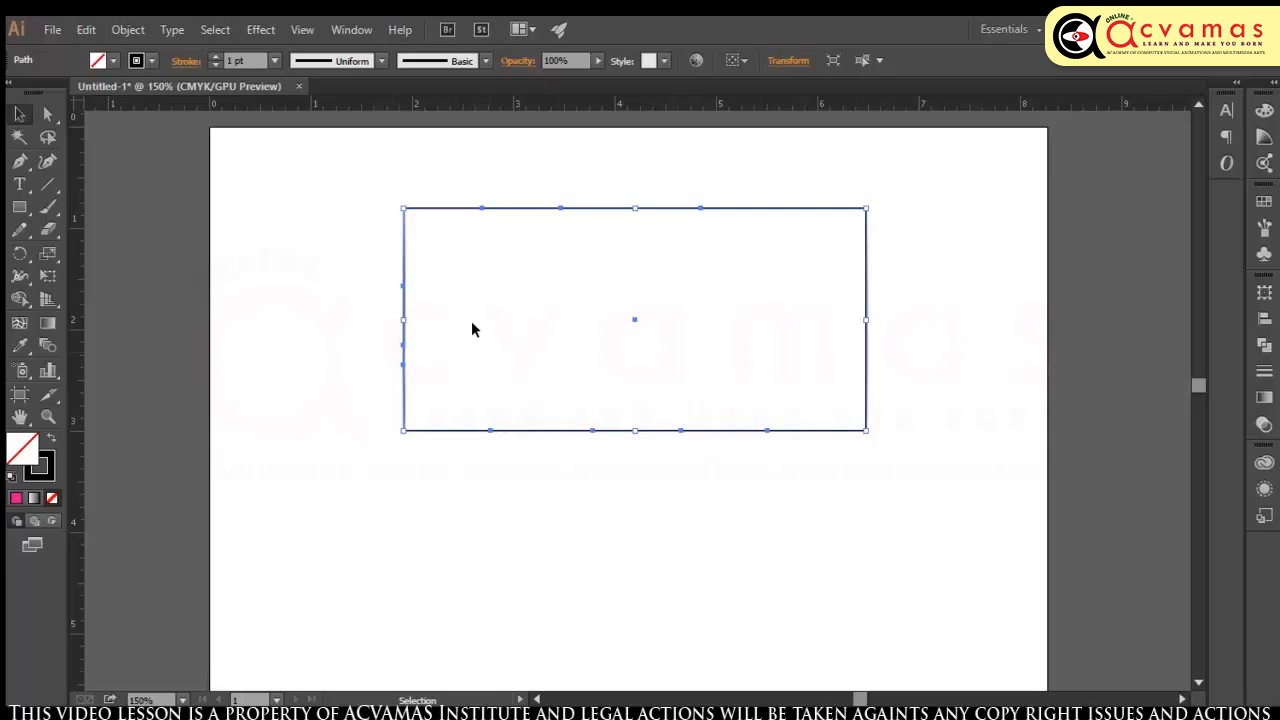
Step: With the Direct Selection tool, form a fish tail by moving the right-hand top, bottom and side points inward, the side point to about X 5.74 in
{"action": "left_click", "coordinate": [50, 115]}
{"action": "left_click_drag", "start_coordinate": [55, 120], "coordinate": [155, 121]}
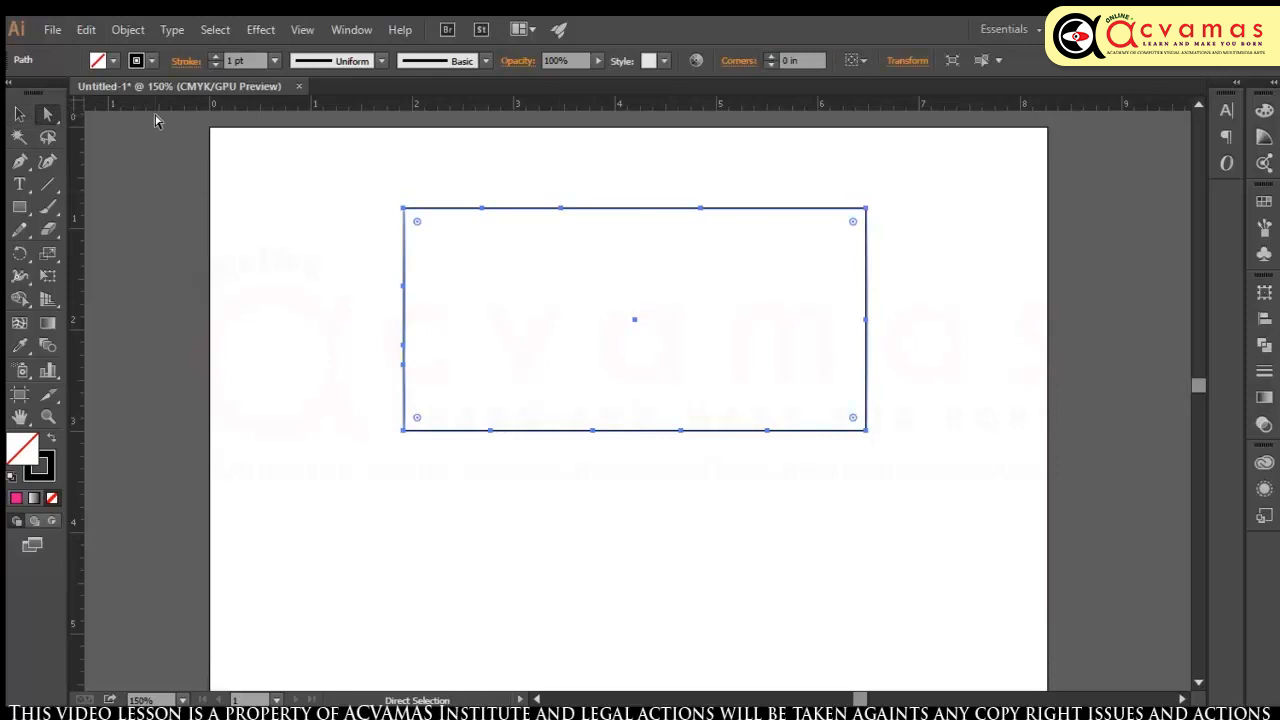
{"action": "left_click", "coordinate": [701, 211]}
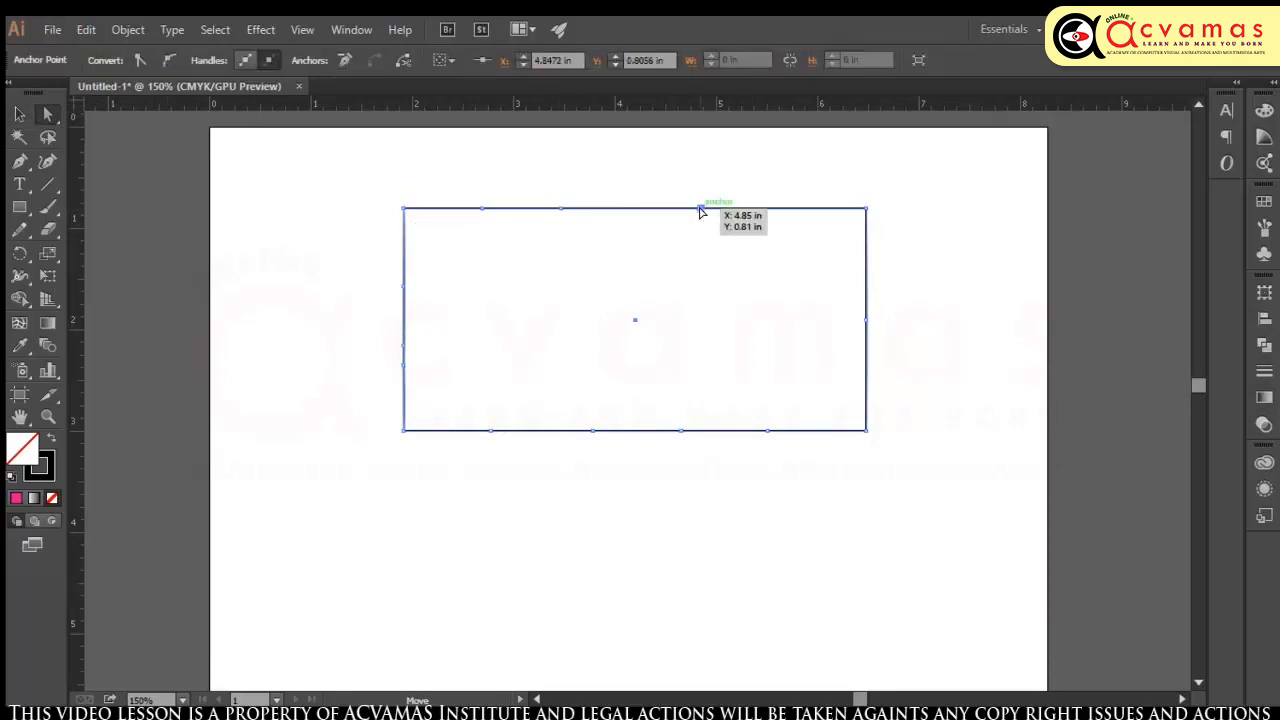
{"action": "left_click_drag", "start_coordinate": [702, 212], "coordinate": [708, 302]}
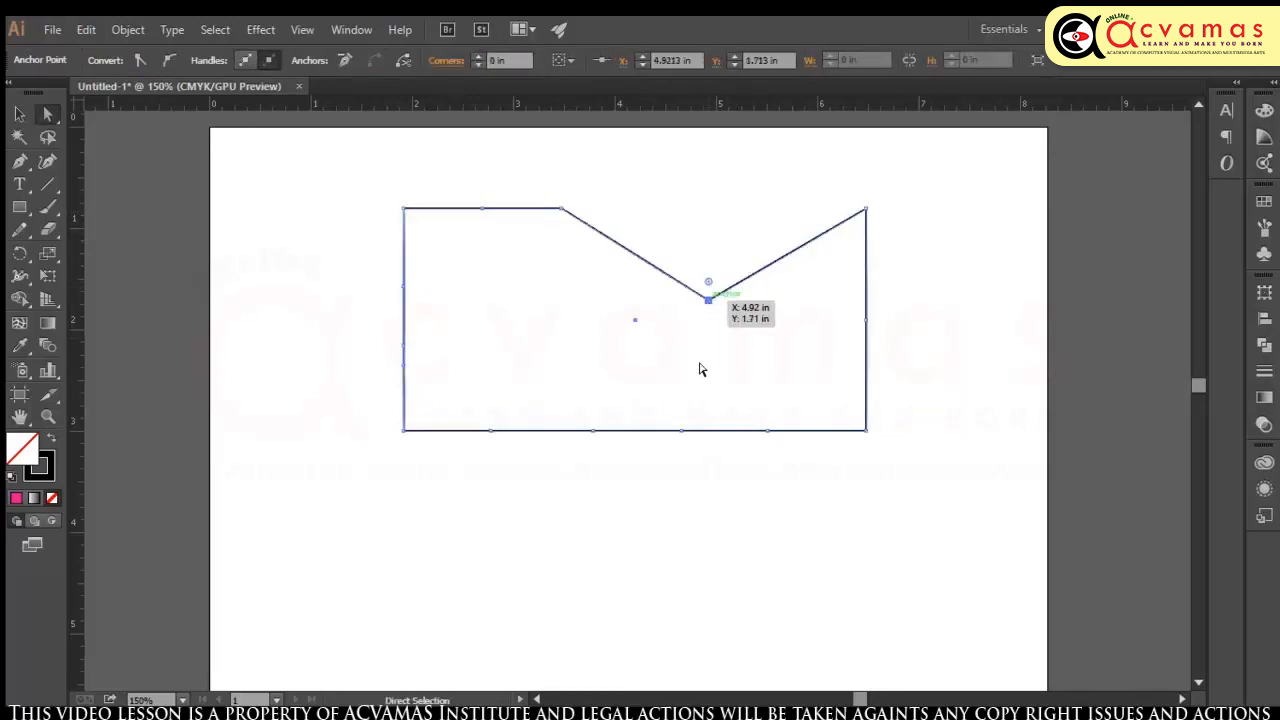
{"action": "left_click_drag", "start_coordinate": [768, 431], "coordinate": [713, 338]}
{"action": "left_click_drag", "start_coordinate": [866, 321], "coordinate": [790, 320]}
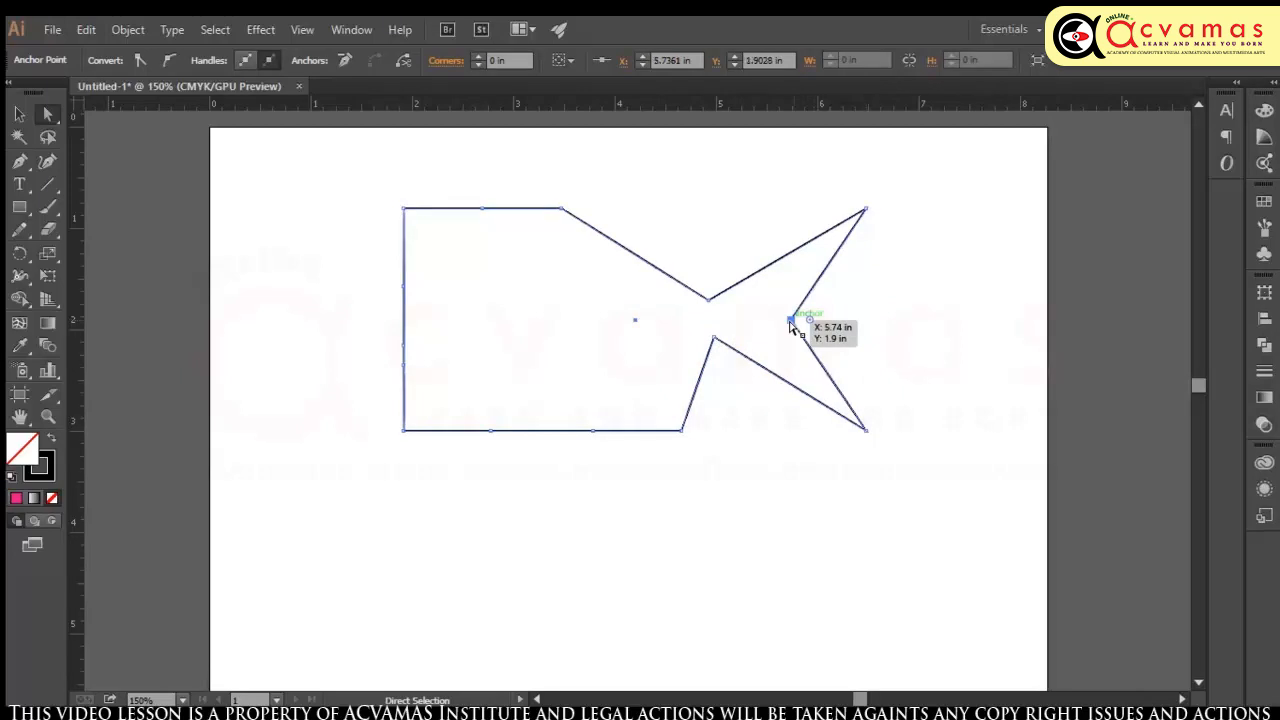
Step: Move the bottom points and lower-left corner to round the belly, and shape an open mouth from the left edge's points
{"action": "left_click_drag", "start_coordinate": [592, 431], "coordinate": [572, 449]}
{"action": "left_click_drag", "start_coordinate": [490, 430], "coordinate": [489, 444]}
{"action": "left_click_drag", "start_coordinate": [401, 433], "coordinate": [413, 398]}
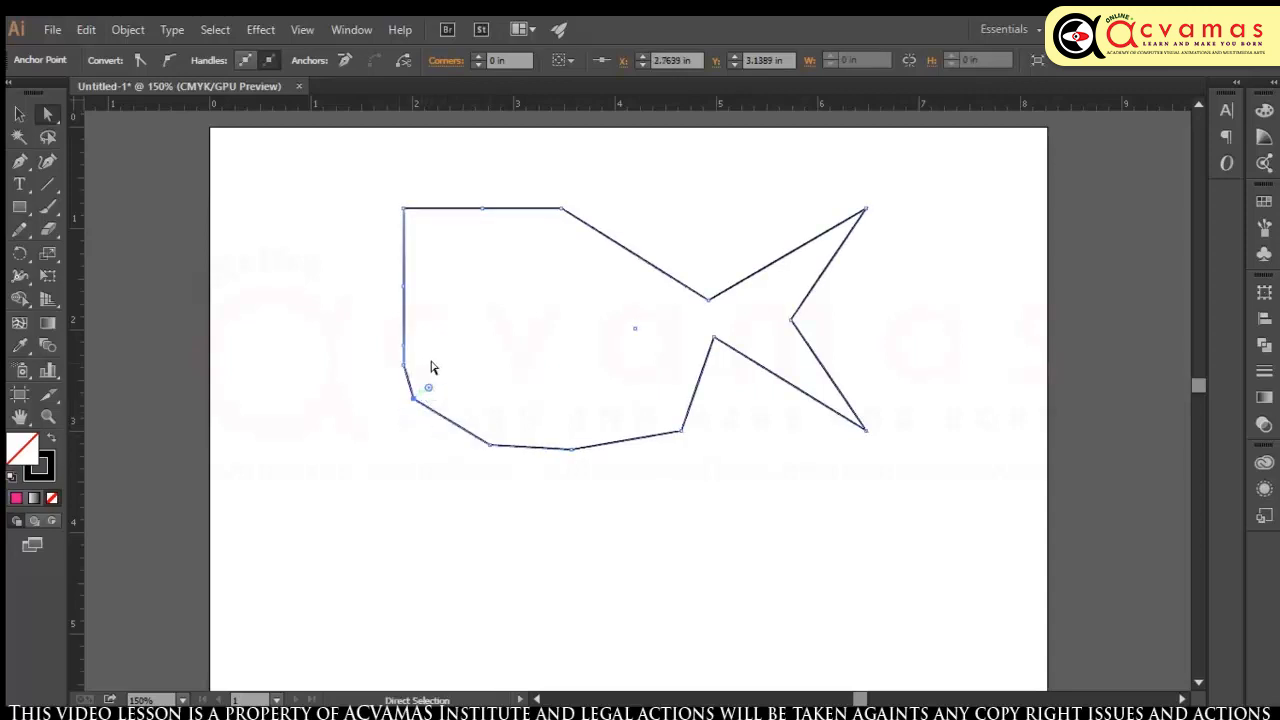
{"action": "left_click_drag", "start_coordinate": [408, 351], "coordinate": [458, 344]}
{"action": "left_click_drag", "start_coordinate": [404, 290], "coordinate": [393, 323]}
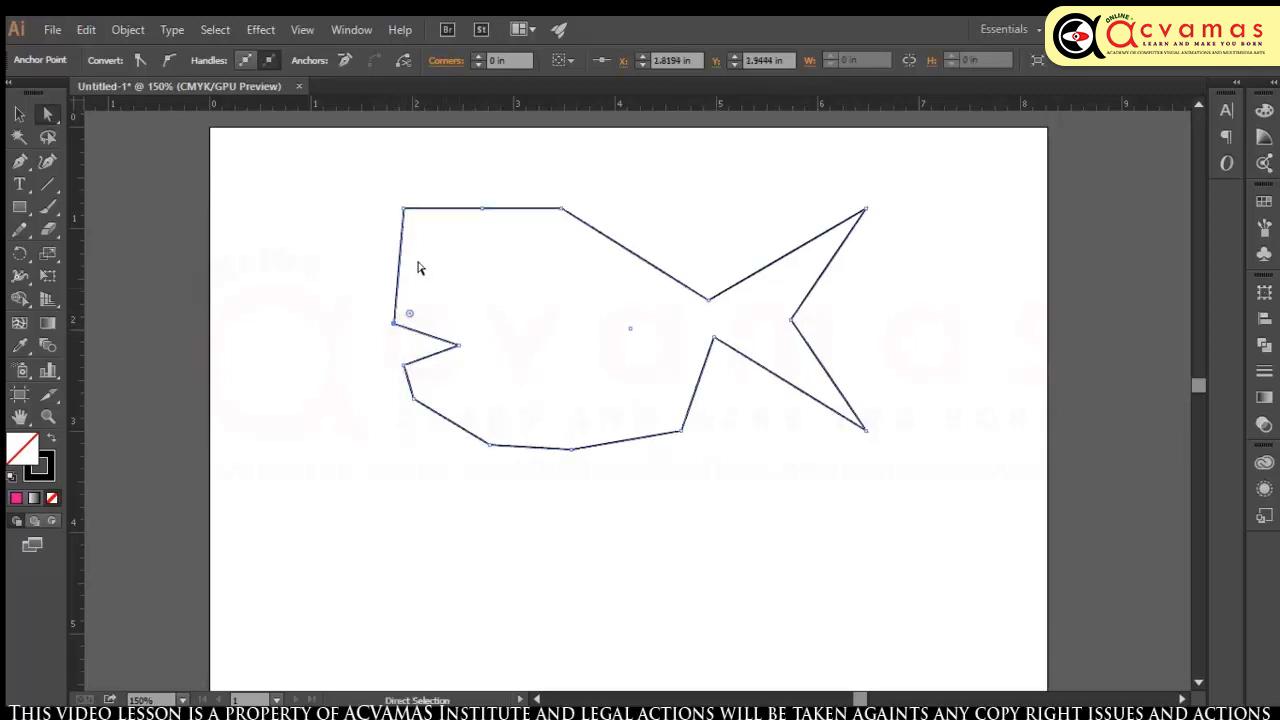
Step: Reposition the upper-left corner and the two remaining top points to arch the fish's head and back
{"action": "left_click_drag", "start_coordinate": [404, 208], "coordinate": [641, 252]}
{"action": "left_click_drag", "start_coordinate": [536, 234], "coordinate": [546, 197]}
{"action": "left_click_drag", "start_coordinate": [640, 254], "coordinate": [657, 233]}
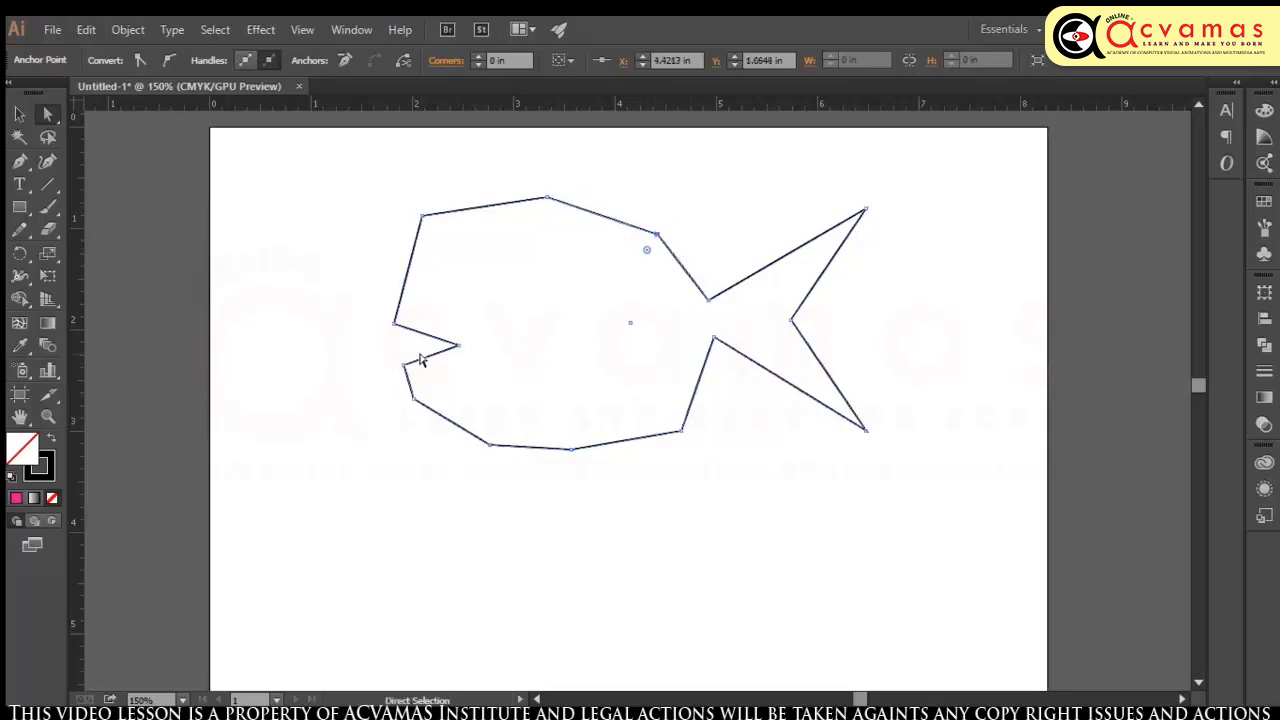
Step: Refine the rear belly point and widen the tail's base by moving its upper and lower junction points apart
{"action": "left_click_drag", "start_coordinate": [680, 433], "coordinate": [664, 431]}
{"action": "left_click_drag", "start_coordinate": [710, 341], "coordinate": [719, 374]}
{"action": "mouse_move", "coordinate": [709, 306]}
{"action": "left_mouse_down"}
{"action": "mouse_move", "coordinate": [718, 314]}
{"action": "mouse_move", "coordinate": [726, 292]}
{"action": "left_mouse_up"}
{"action": "mouse_move", "coordinate": [792, 321]}
{"action": "left_mouse_down"}
{"action": "mouse_move", "coordinate": [808, 324]}
{"action": "mouse_move", "coordinate": [794, 320]}
{"action": "left_mouse_up"}
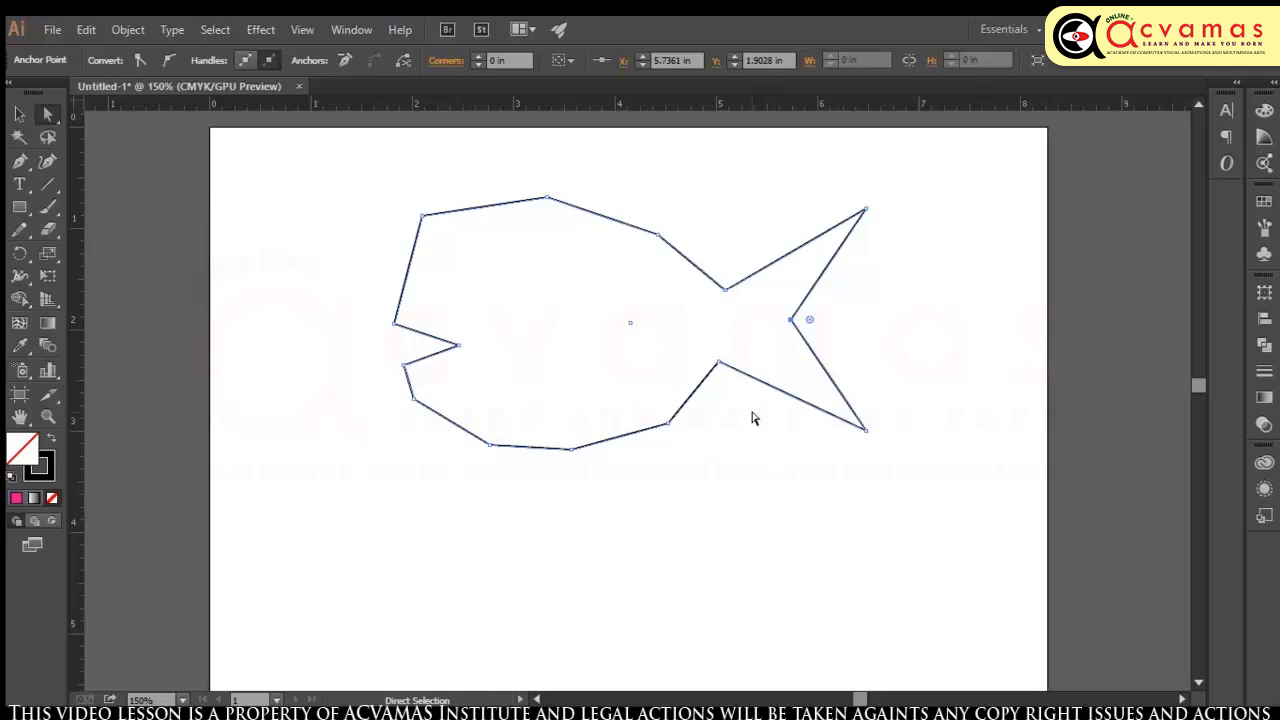
Step: Draw a partial fish outline with the Pen tool below the existing fish and delete it
{"action": "left_click", "coordinate": [19, 161]}
{"action": "scroll", "coordinate": [423, 518], "scroll_direction": "down", "scroll_amount": 1}
{"action": "left_click", "coordinate": [432, 510]}
{"action": "left_click", "coordinate": [492, 462]}
{"action": "left_click", "coordinate": [640, 469]}
{"action": "left_click", "coordinate": [784, 510]}
{"action": "left_click", "coordinate": [858, 577]}
{"action": "left_click", "coordinate": [978, 513]}
{"action": "left_click", "coordinate": [931, 605]}
{"action": "left_click", "coordinate": [978, 640]}
{"action": "left_click", "coordinate": [866, 627]}
{"action": "left_click", "coordinate": [19, 114]}
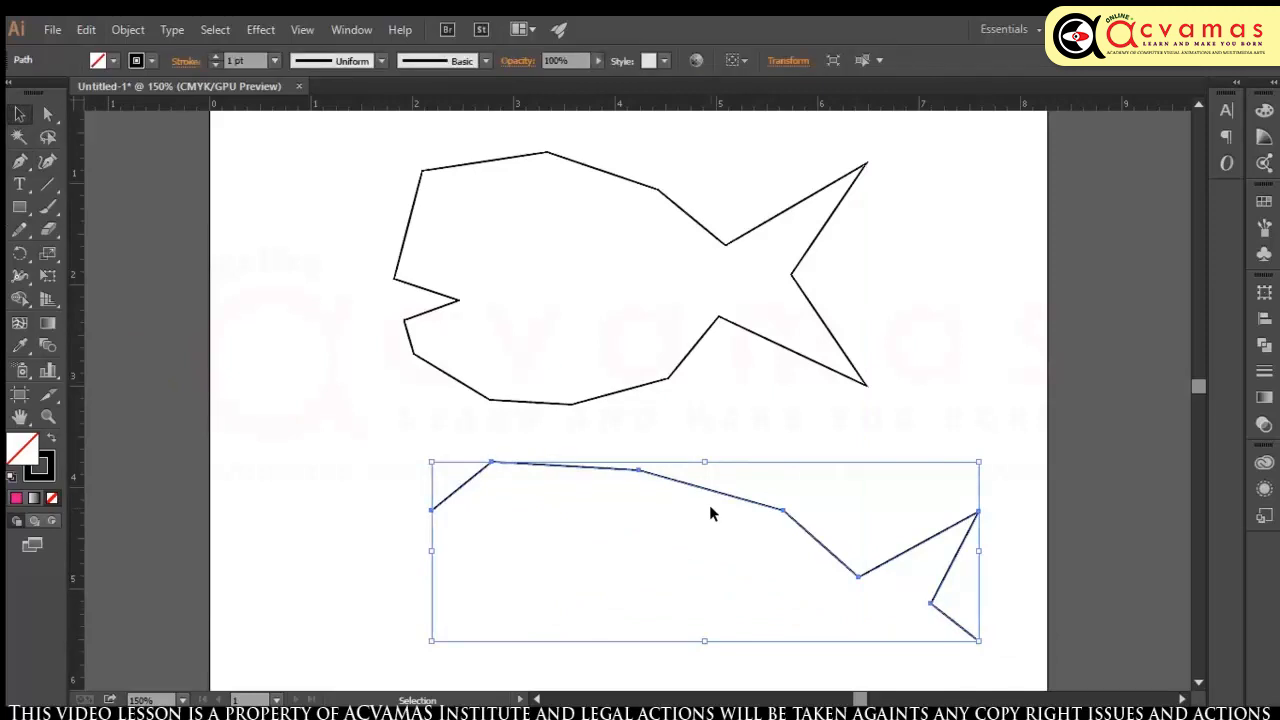
{"action": "key", "text": "Delete"}
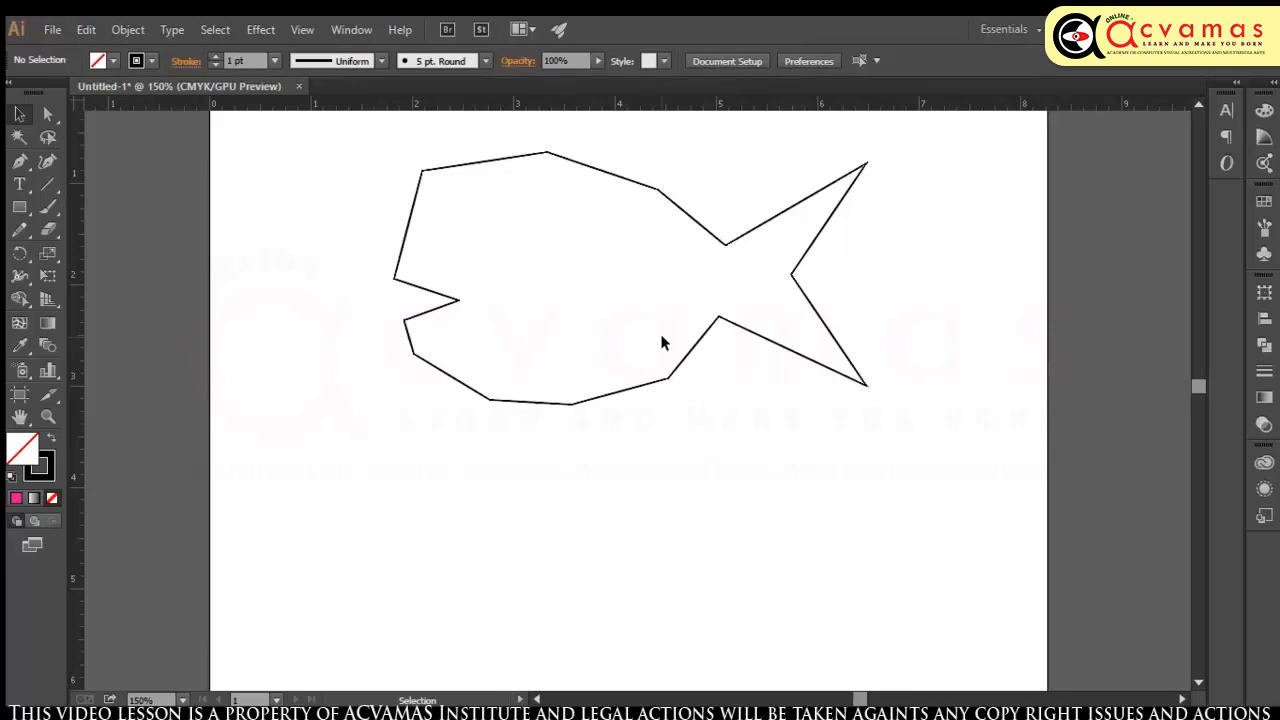
Step: Draw a near-square rectangle below the fish with the Rectangle tool
{"action": "left_click", "coordinate": [19, 207]}
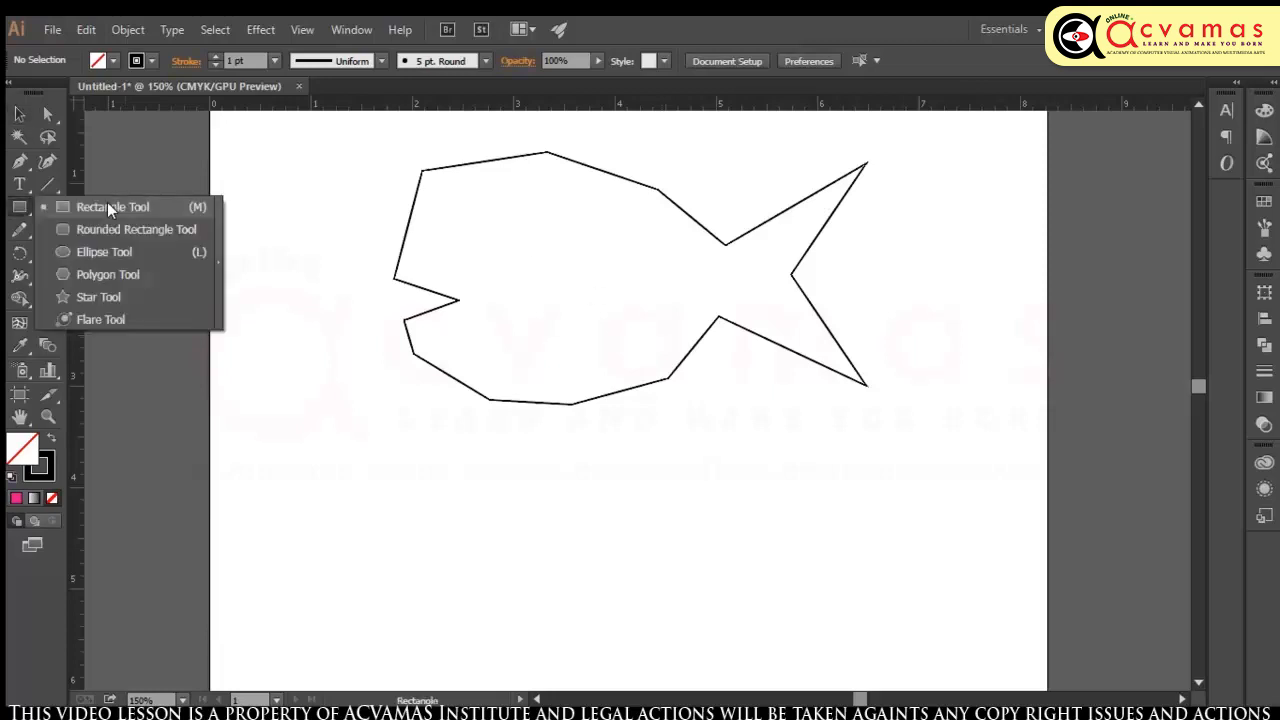
{"action": "left_click", "coordinate": [107, 204]}
{"action": "scroll", "coordinate": [543, 392], "scroll_direction": "down", "scroll_amount": 2}
{"action": "left_click_drag", "start_coordinate": [478, 312], "coordinate": [780, 584]}
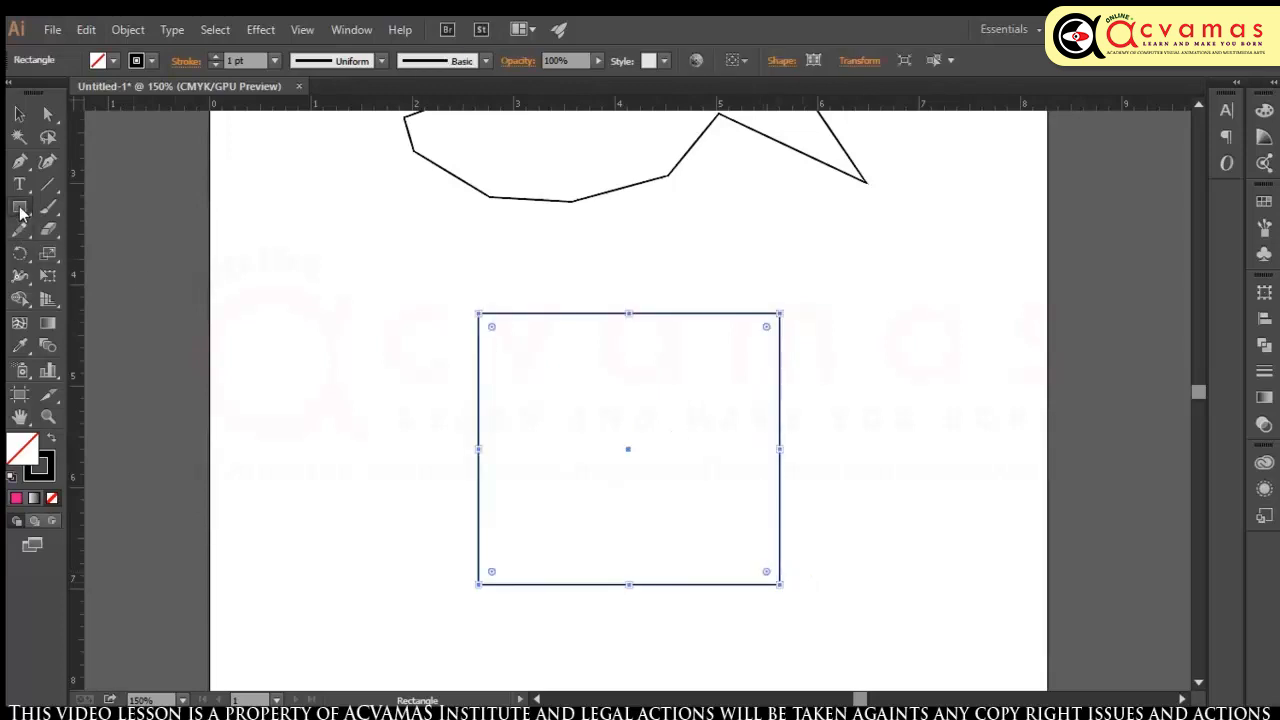
Step: Use the Pen tool to add an anchor point at the middle of each of the new rectangle's four edges
{"action": "left_click", "coordinate": [20, 162]}
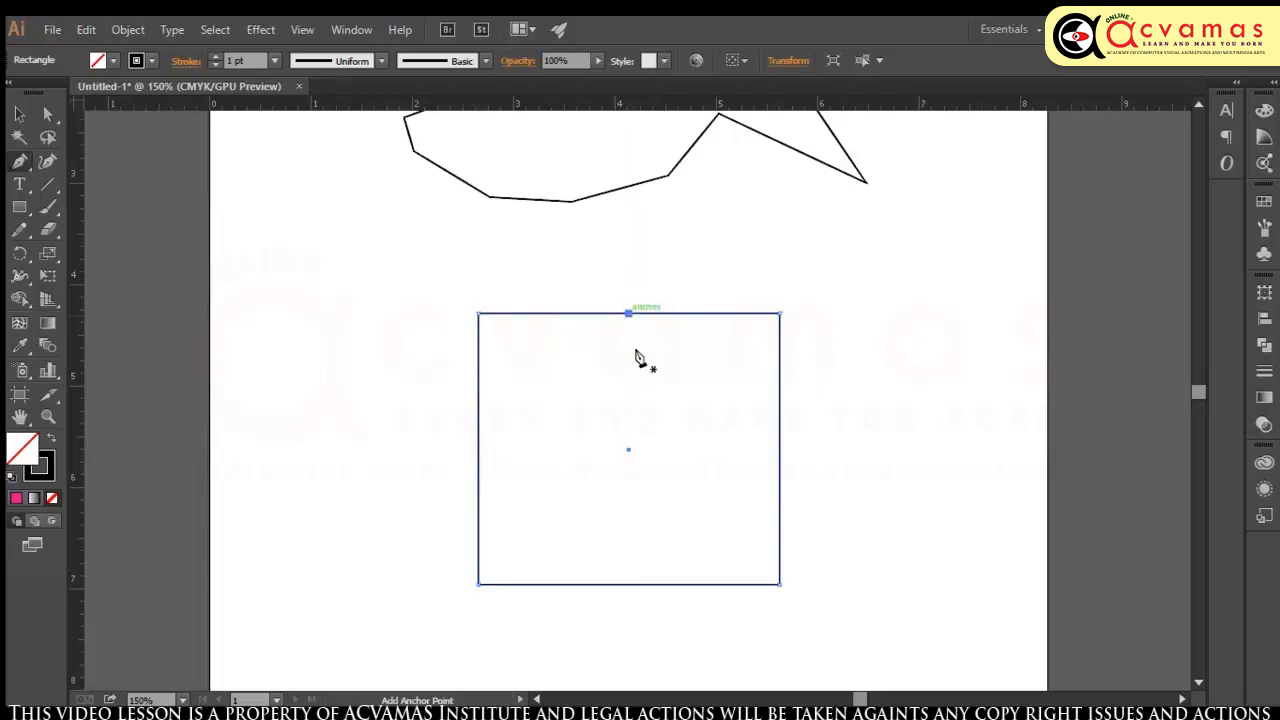
{"action": "left_click", "coordinate": [630, 314]}
{"action": "left_click", "coordinate": [780, 452]}
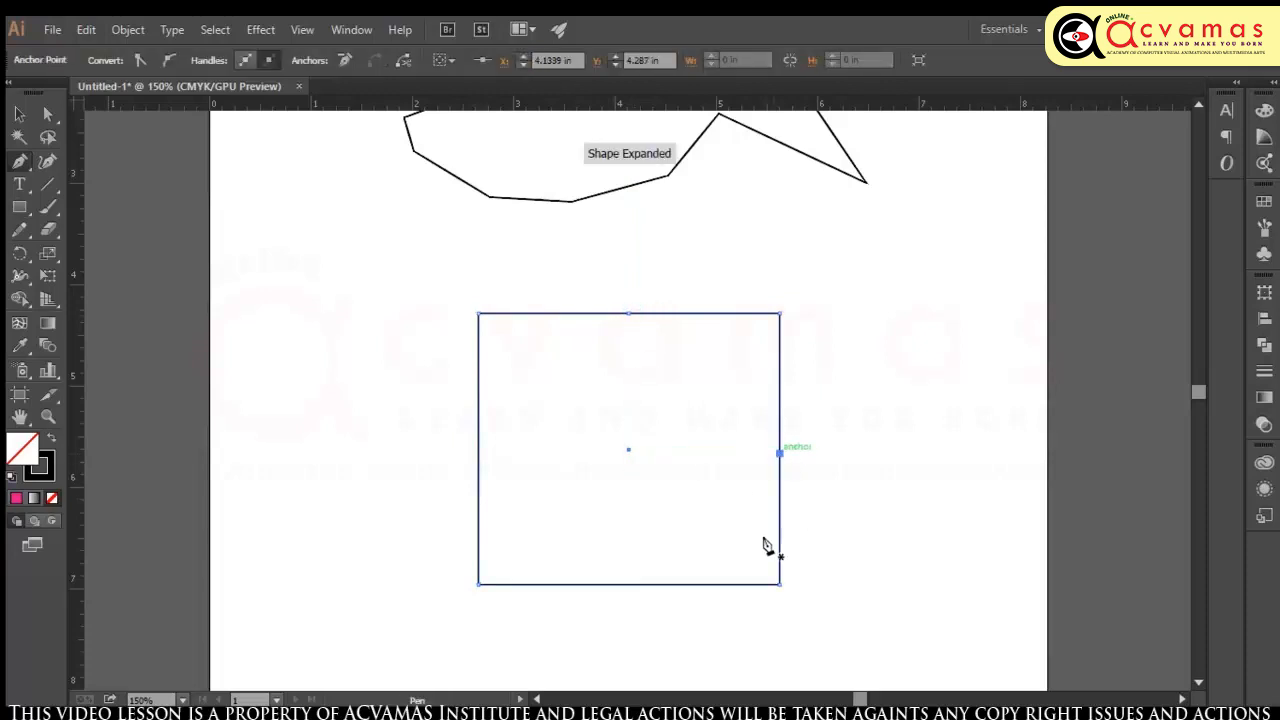
{"action": "left_click", "coordinate": [631, 585]}
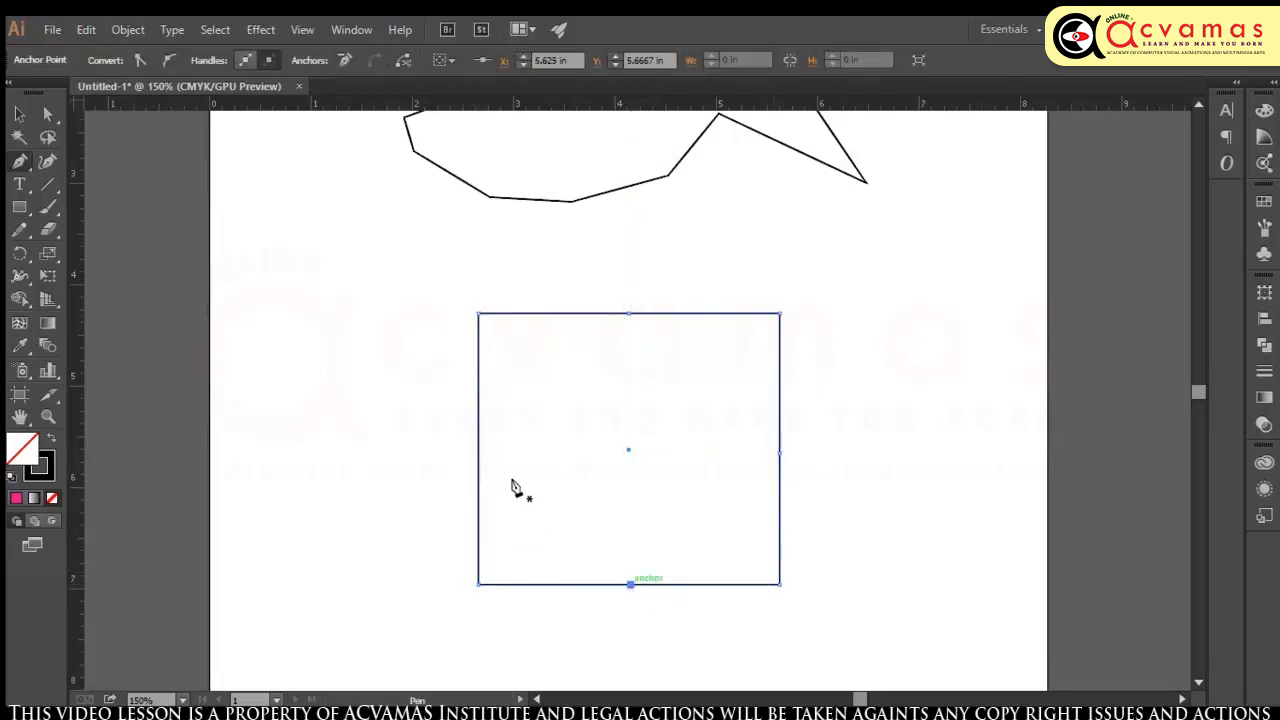
{"action": "left_click", "coordinate": [479, 451]}
Step: With the Direct Selection tool, pull the four mid-edge points toward the centre to form a four-pointed star, and deselect it
{"action": "key", "text": "a"}
{"action": "left_click_drag", "start_coordinate": [479, 451], "coordinate": [556, 452]}
{"action": "left_click_drag", "start_coordinate": [576, 452], "coordinate": [580, 449]}
{"action": "left_click_drag", "start_coordinate": [628, 314], "coordinate": [622, 414]}
{"action": "left_click_drag", "start_coordinate": [780, 450], "coordinate": [682, 450]}
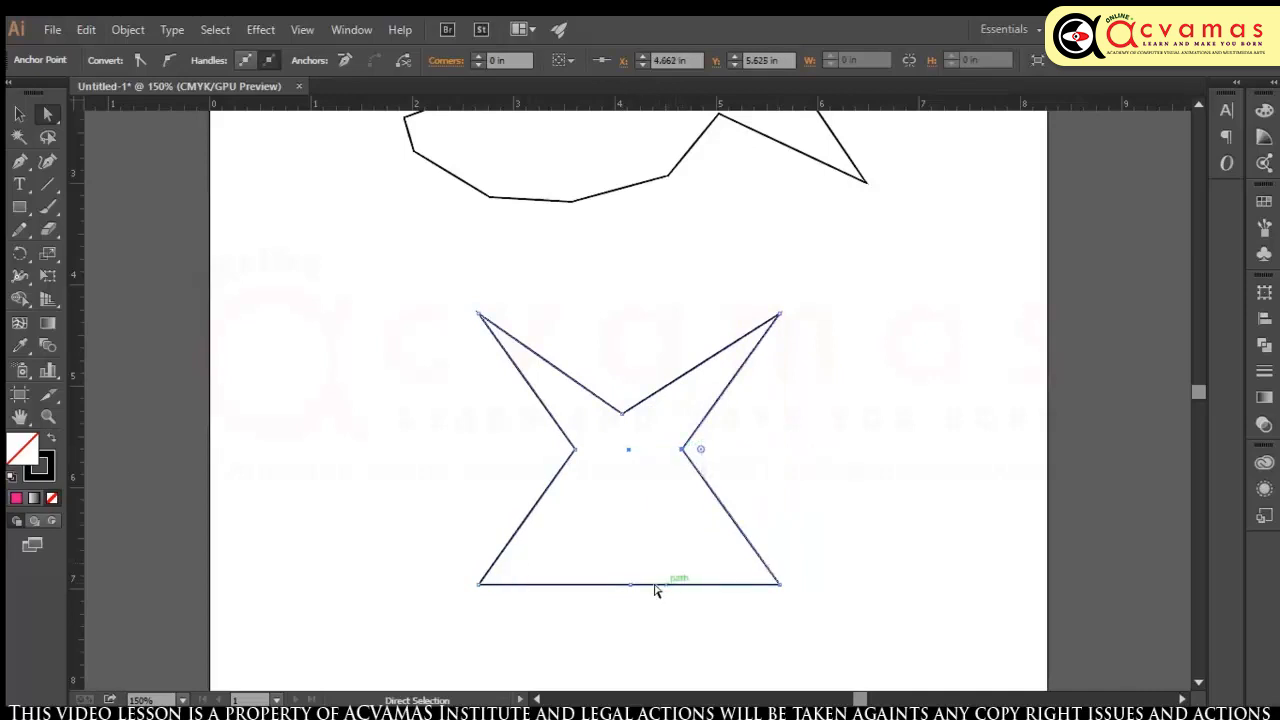
{"action": "left_click_drag", "start_coordinate": [631, 585], "coordinate": [628, 468]}
{"action": "left_click_drag", "start_coordinate": [623, 414], "coordinate": [643, 451]}
{"action": "left_click", "coordinate": [580, 562]}
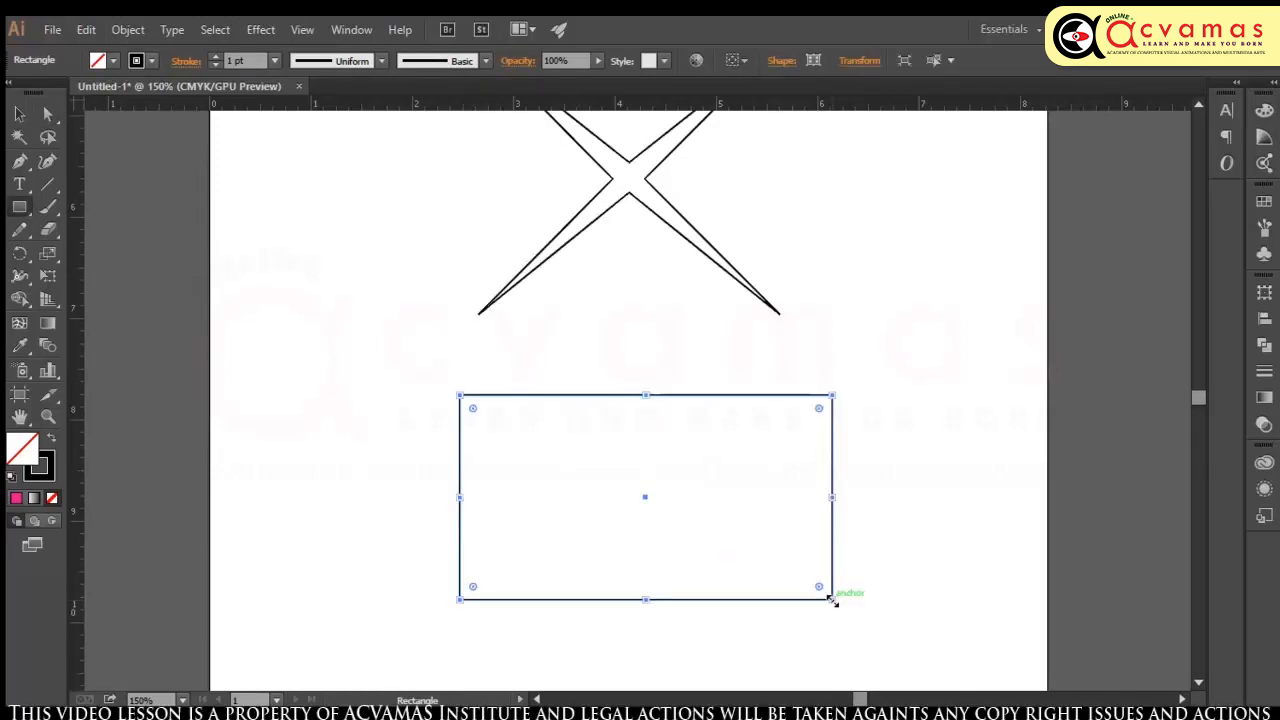
Step: Delete the extra rectangle below the four-pointed star
{"action": "key", "text": "Delete"}
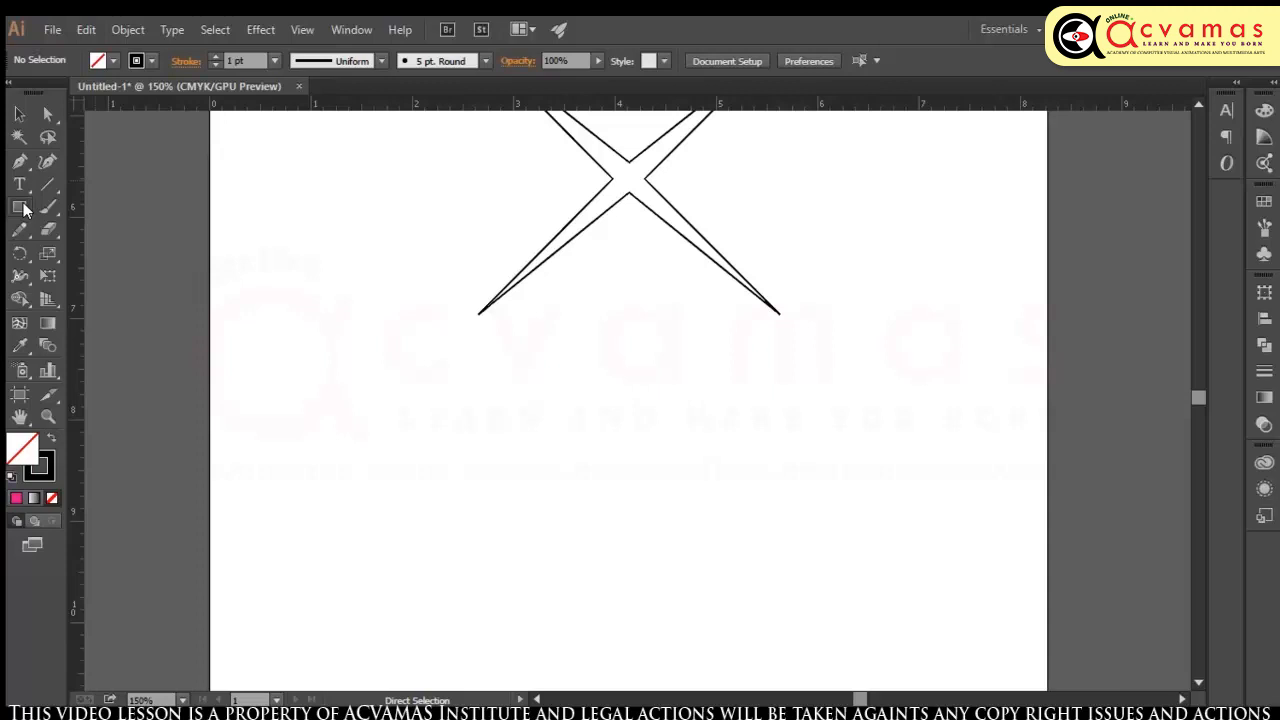
{"action": "left_click", "coordinate": [25, 208]}
Step: Select the fish outline, round its body and tail curves with the Smooth tool, and deselect it
{"action": "scroll", "coordinate": [611, 277], "scroll_direction": "up", "scroll_amount": 8}
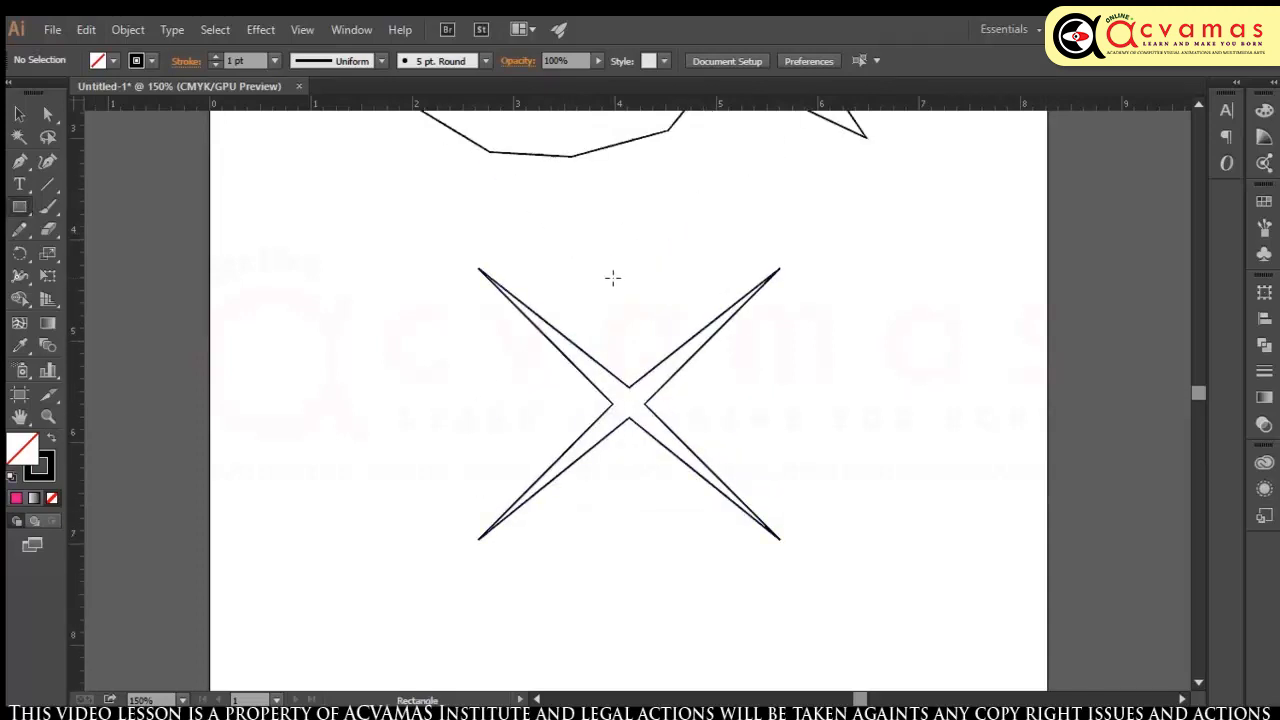
{"action": "scroll", "coordinate": [646, 358], "scroll_direction": "up", "scroll_amount": 2}
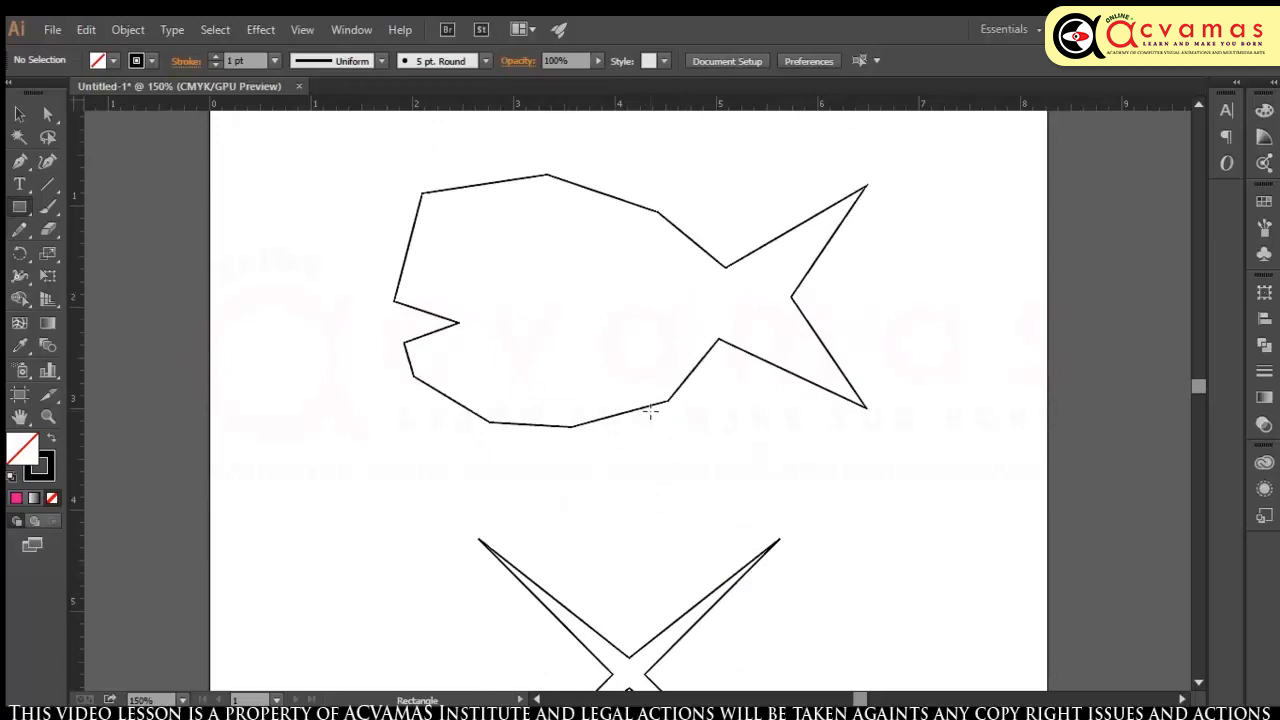
{"action": "left_click", "coordinate": [19, 113]}
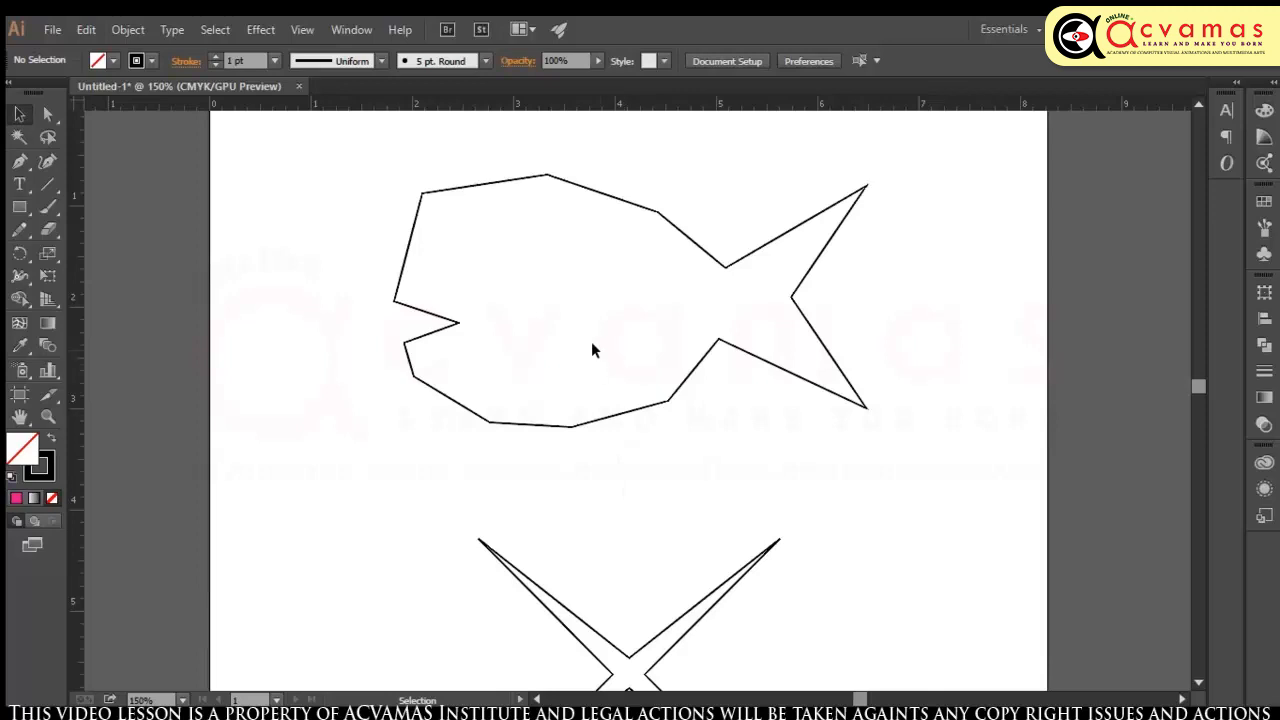
{"action": "left_click", "coordinate": [640, 207]}
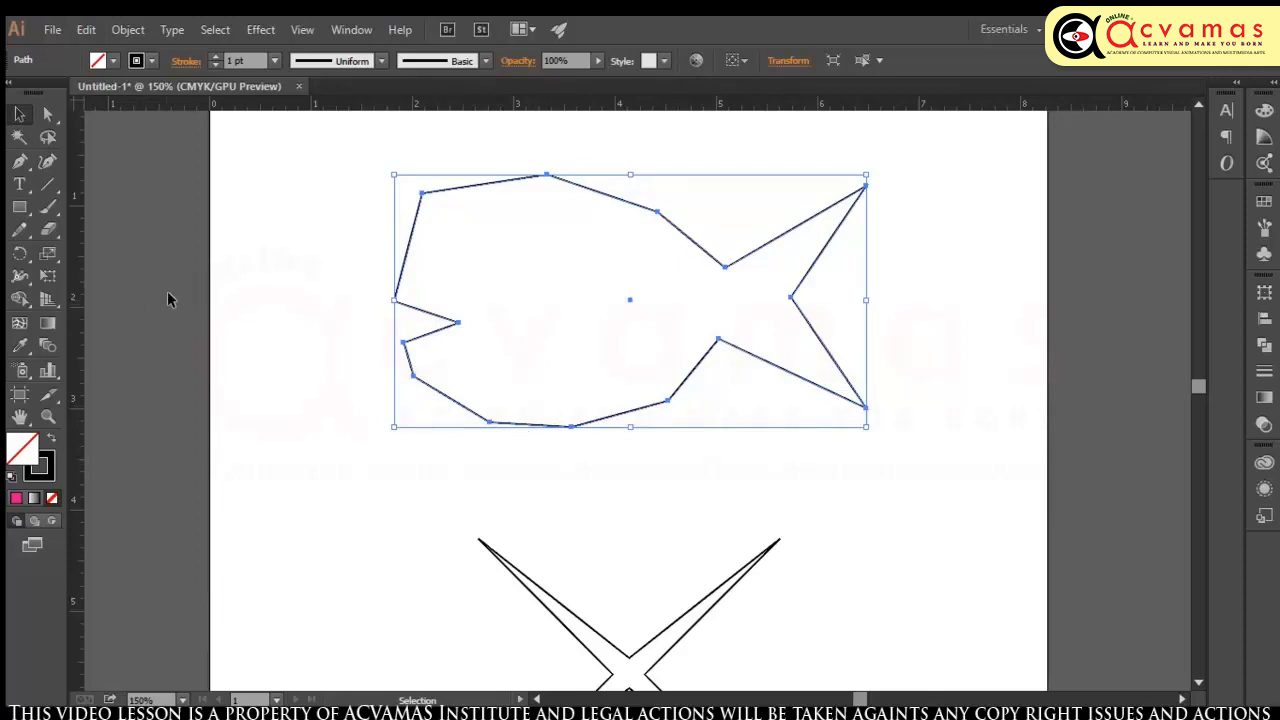
{"action": "left_click", "coordinate": [20, 234]}
{"action": "left_click_drag", "start_coordinate": [20, 234], "coordinate": [107, 256]}
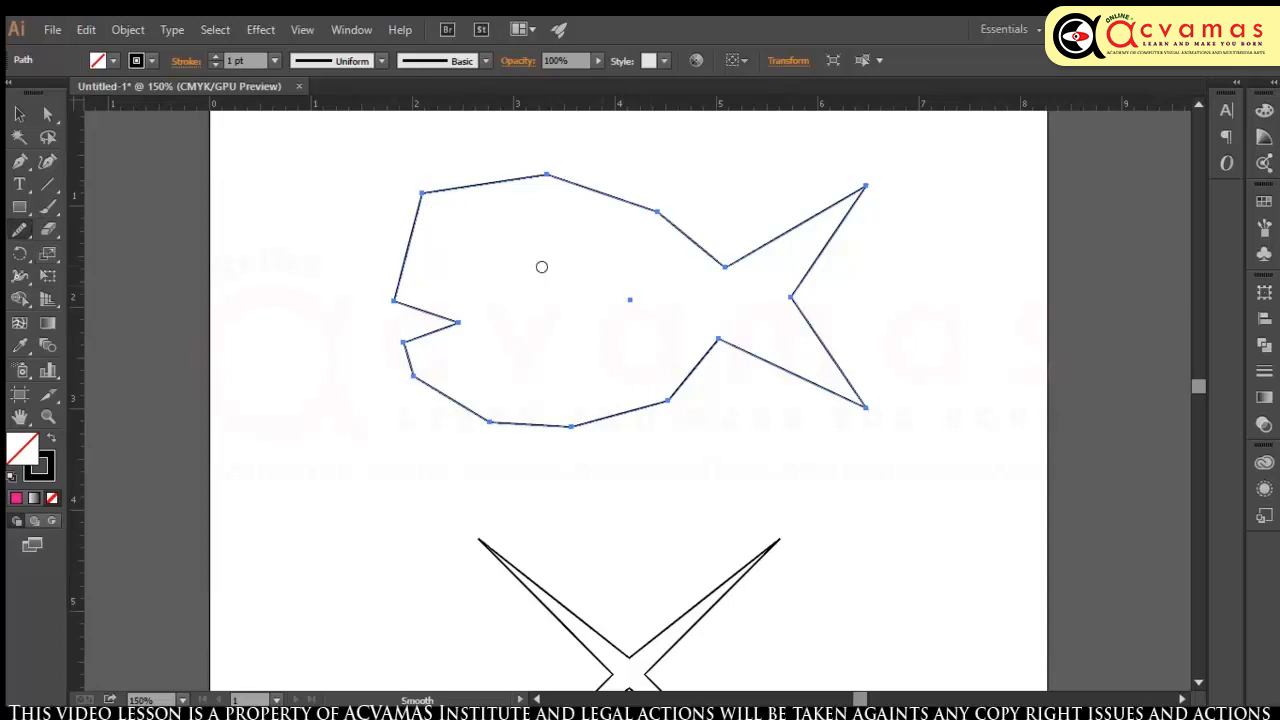
{"action": "mouse_move", "coordinate": [414, 214]}
{"action": "left_mouse_down"}
{"action": "mouse_move", "coordinate": [531, 178]}
{"action": "mouse_move", "coordinate": [424, 212]}
{"action": "mouse_move", "coordinate": [437, 187]}
{"action": "mouse_move", "coordinate": [419, 193]}
{"action": "mouse_move", "coordinate": [540, 176]}
{"action": "mouse_move", "coordinate": [645, 203]}
{"action": "mouse_move", "coordinate": [726, 252]}
{"action": "mouse_move", "coordinate": [878, 205]}
{"action": "mouse_move", "coordinate": [816, 256]}
{"action": "mouse_move", "coordinate": [795, 290]}
{"action": "mouse_move", "coordinate": [806, 280]}
{"action": "mouse_move", "coordinate": [801, 323]}
{"action": "mouse_move", "coordinate": [792, 300]}
{"action": "mouse_move", "coordinate": [840, 362]}
{"action": "mouse_move", "coordinate": [717, 342]}
{"action": "mouse_move", "coordinate": [615, 410]}
{"action": "mouse_move", "coordinate": [494, 415]}
{"action": "mouse_move", "coordinate": [540, 423]}
{"action": "mouse_move", "coordinate": [425, 385]}
{"action": "mouse_move", "coordinate": [408, 357]}
{"action": "mouse_move", "coordinate": [429, 376]}
{"action": "mouse_move", "coordinate": [454, 325]}
{"action": "mouse_move", "coordinate": [499, 304]}
{"action": "mouse_move", "coordinate": [435, 389]}
{"action": "mouse_move", "coordinate": [482, 423]}
{"action": "mouse_move", "coordinate": [555, 425]}
{"action": "left_mouse_up"}
{"action": "mouse_move", "coordinate": [468, 186]}
{"action": "left_mouse_down"}
{"action": "mouse_move", "coordinate": [634, 214]}
{"action": "mouse_move", "coordinate": [751, 277]}
{"action": "mouse_move", "coordinate": [763, 249]}
{"action": "mouse_move", "coordinate": [819, 265]}
{"action": "mouse_move", "coordinate": [837, 320]}
{"action": "mouse_move", "coordinate": [806, 325]}
{"action": "mouse_move", "coordinate": [766, 363]}
{"action": "mouse_move", "coordinate": [714, 357]}
{"action": "mouse_move", "coordinate": [631, 409]}
{"action": "left_mouse_up"}
{"action": "left_click", "coordinate": [22, 115]}
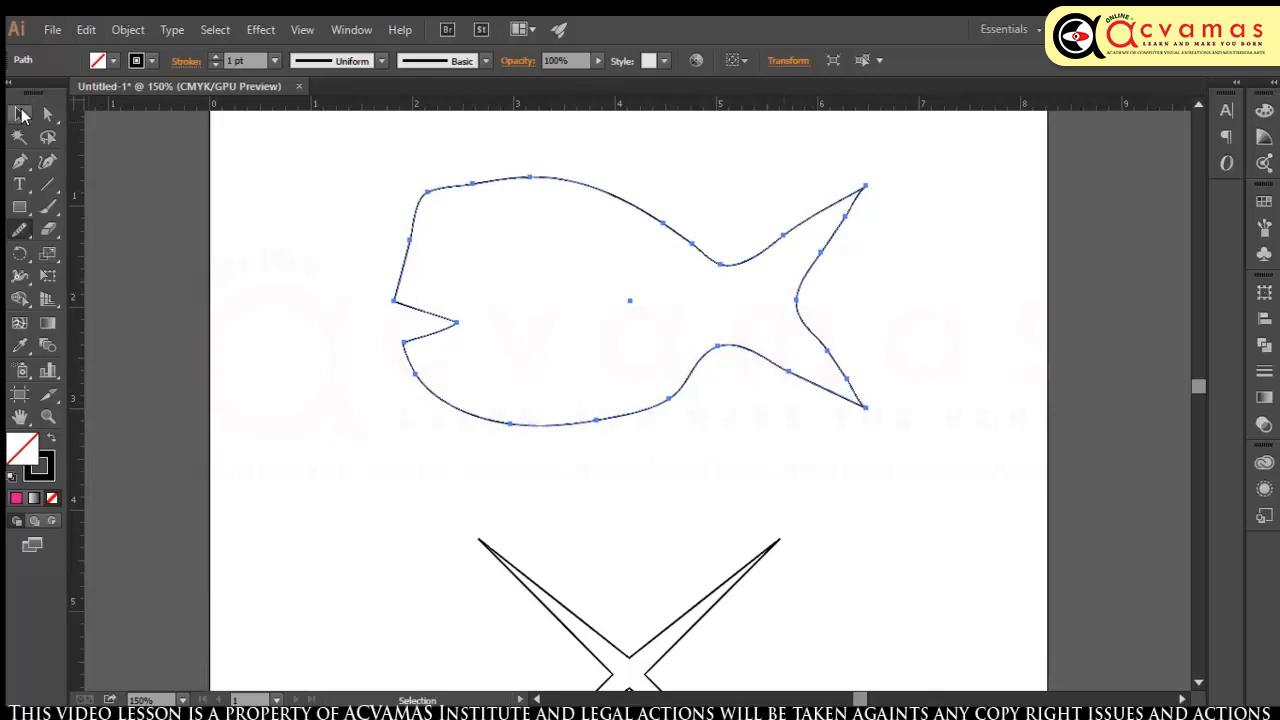
{"action": "left_click", "coordinate": [226, 251]}
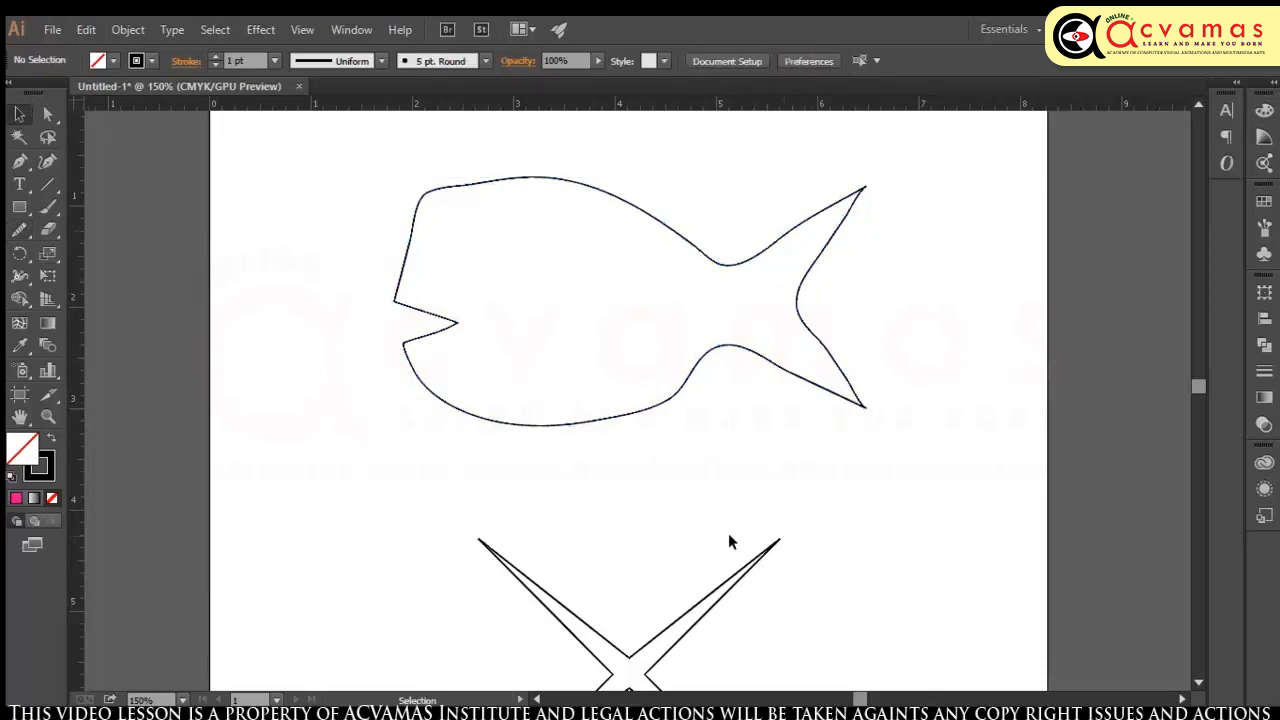